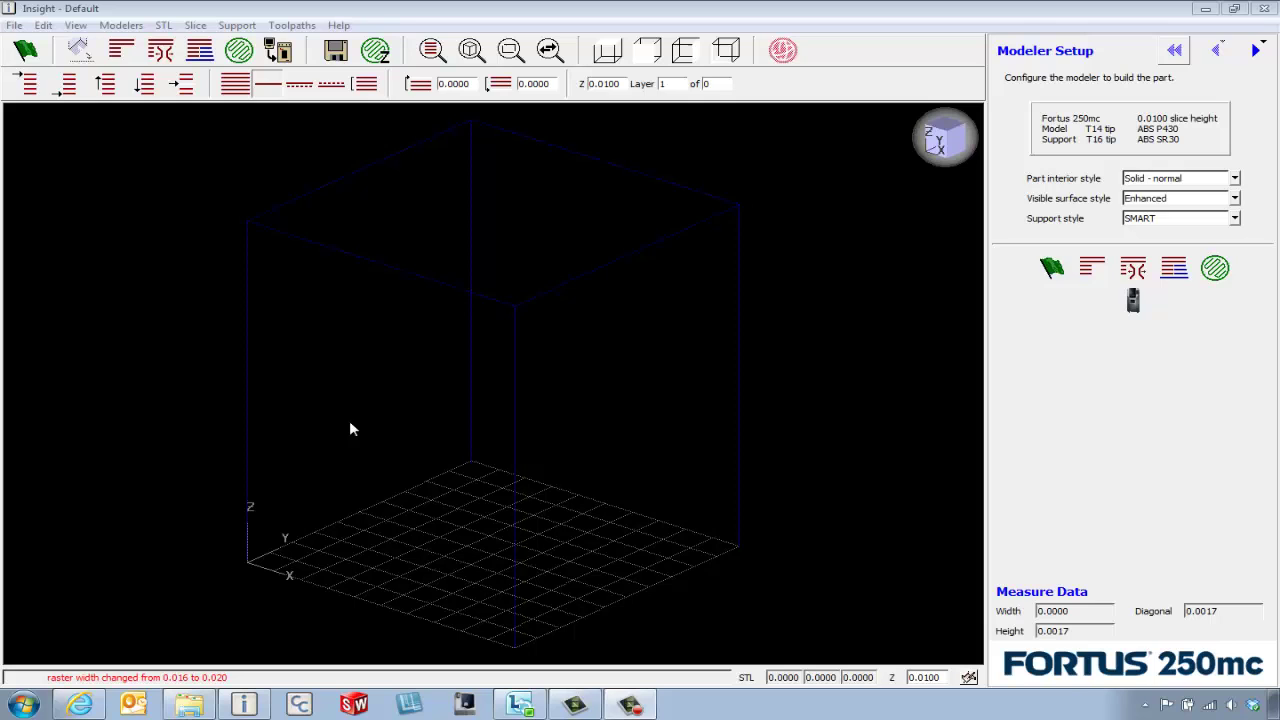
- Open clamp.STL from the File menu, loading the 3.2597 × 0.9000 × 0.9819 in clamp part
left_click(15, 26)
left_click(17, 44)
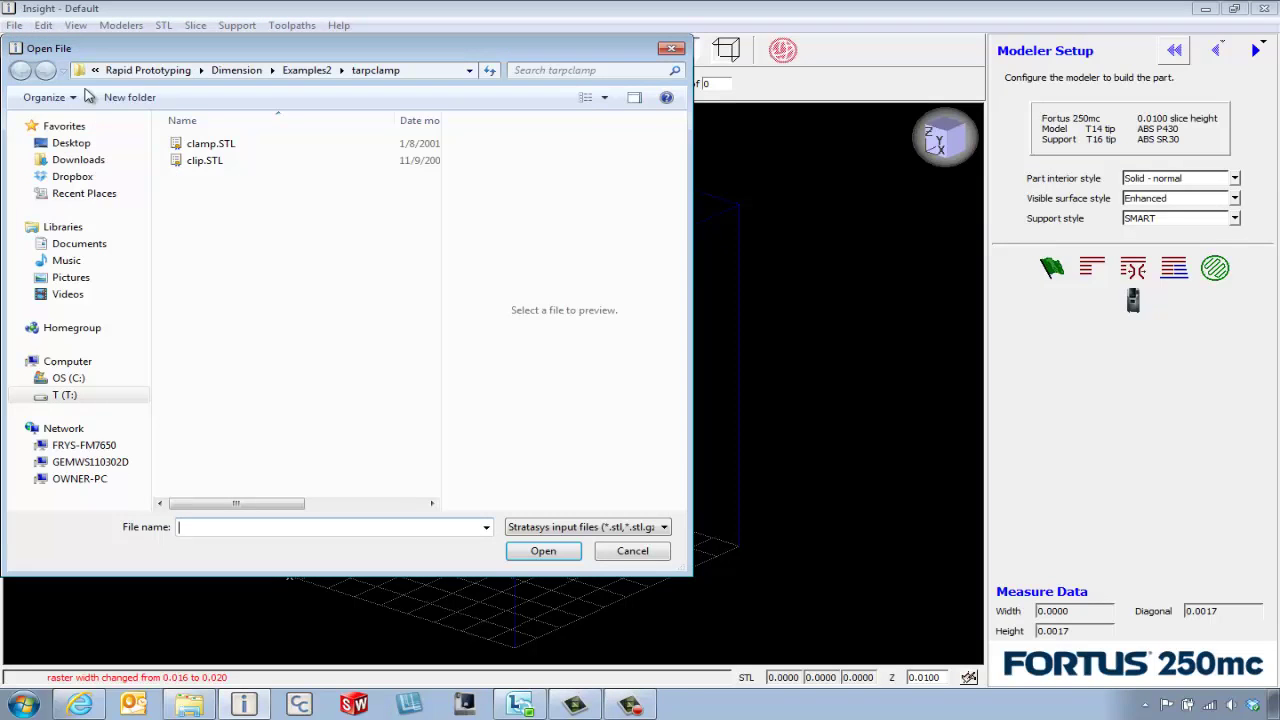
double_click(195, 145)
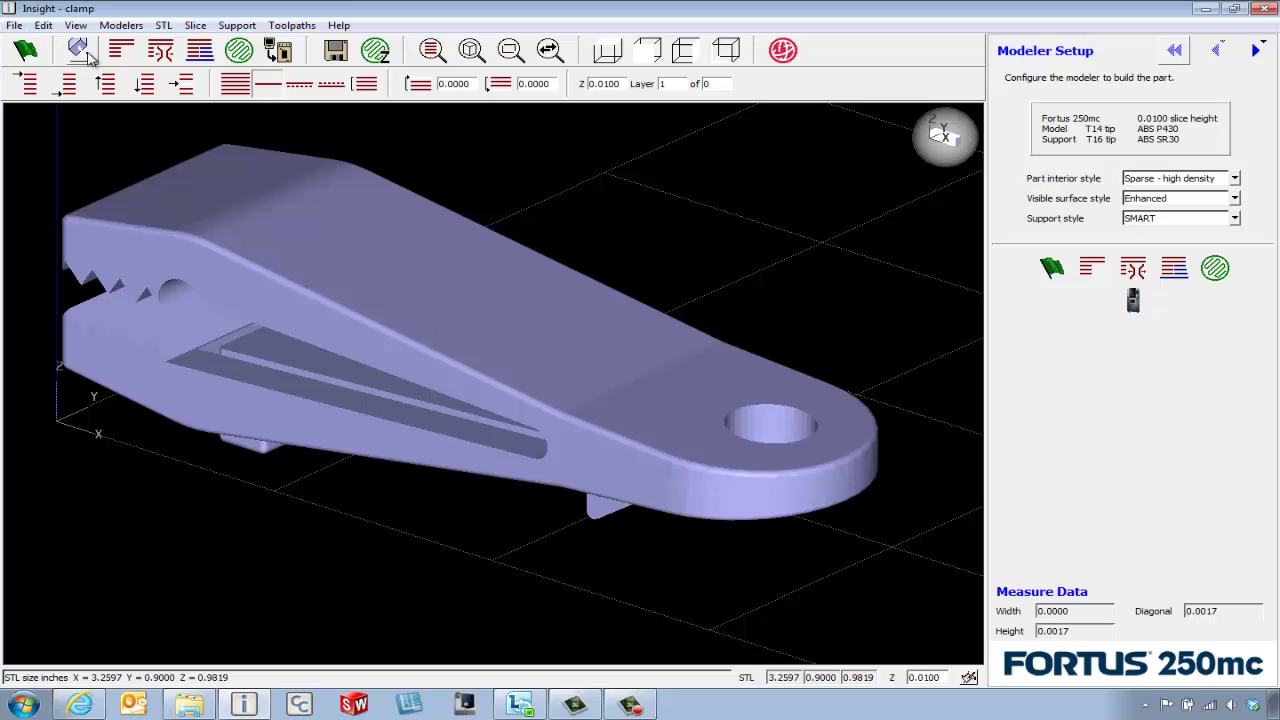
- Orient the clamp so the picked facet faces up, making the part 0.9000 tall
left_click(86, 57)
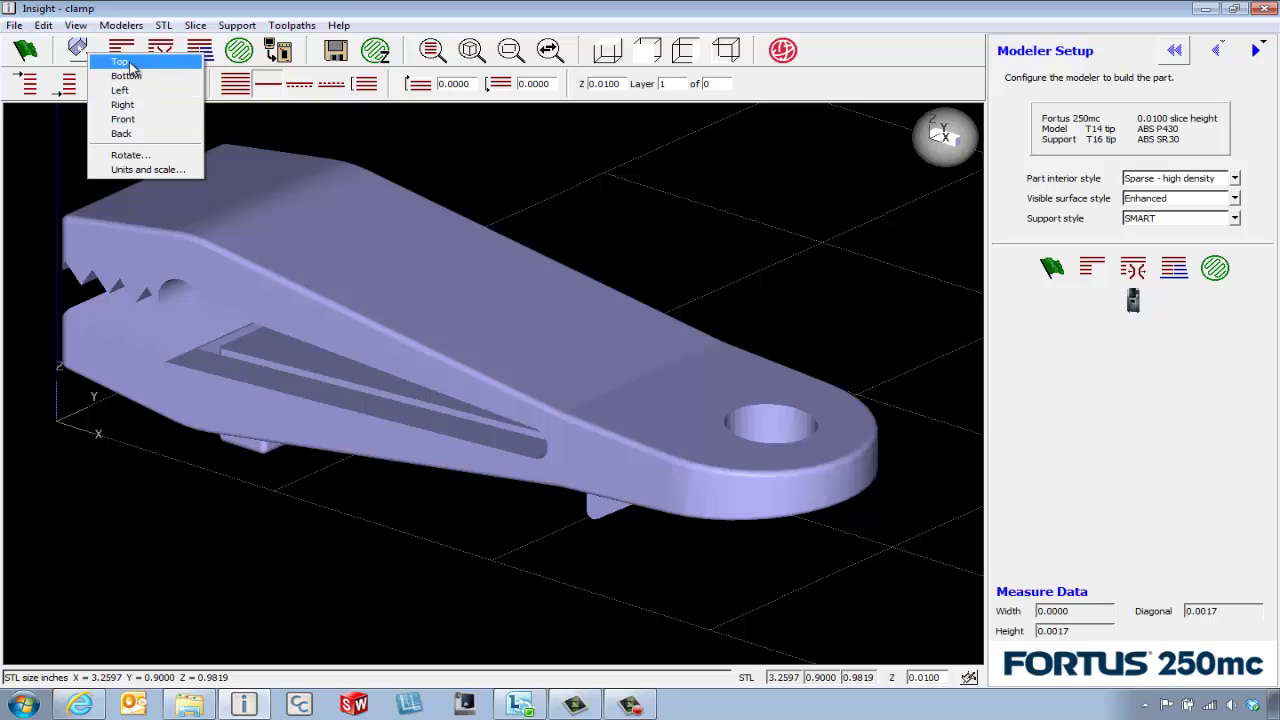
left_click(122, 62)
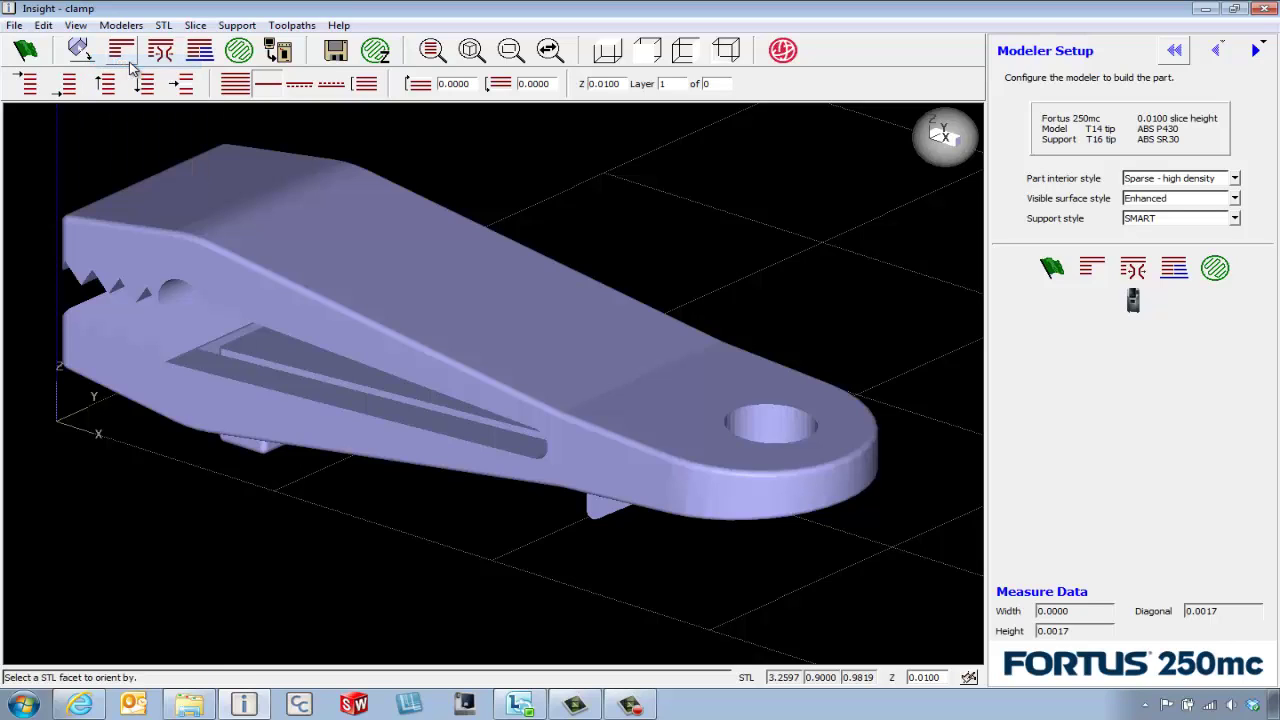
left_click(120, 242)
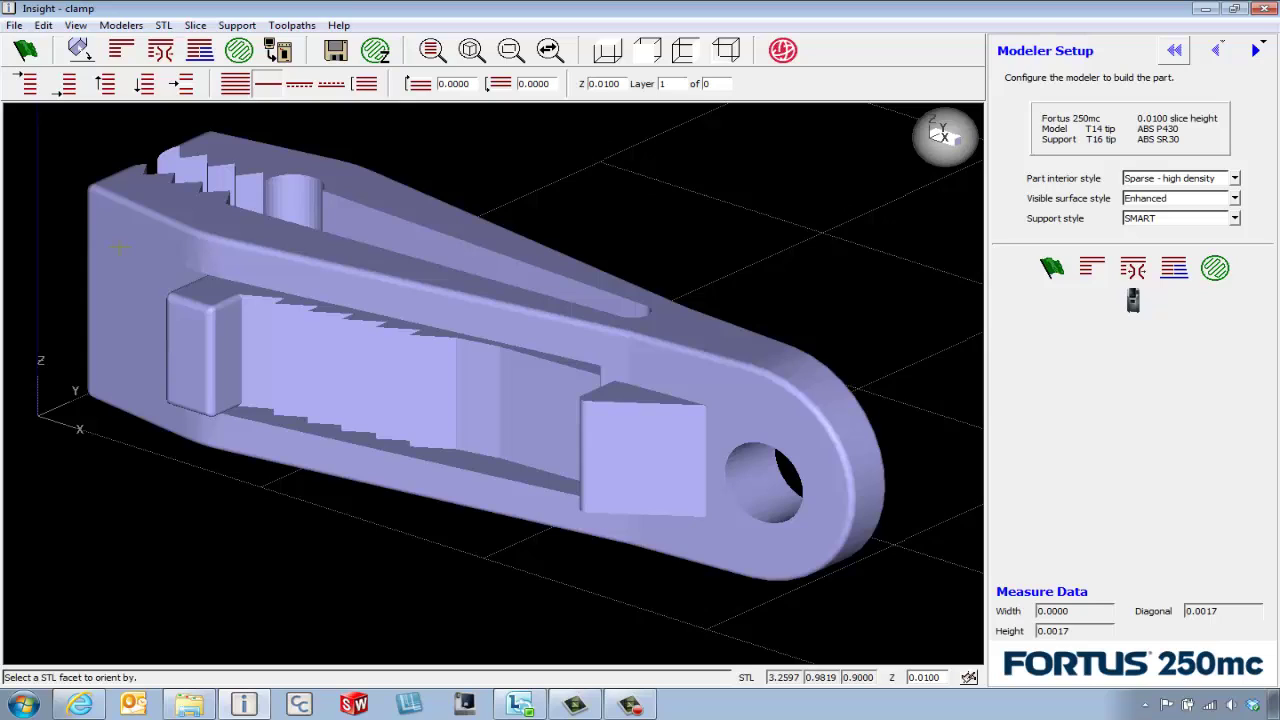
- In the STL Rotate panel, rotate the clamp four 90° steps about Z, returning to 0°
left_click(80, 50)
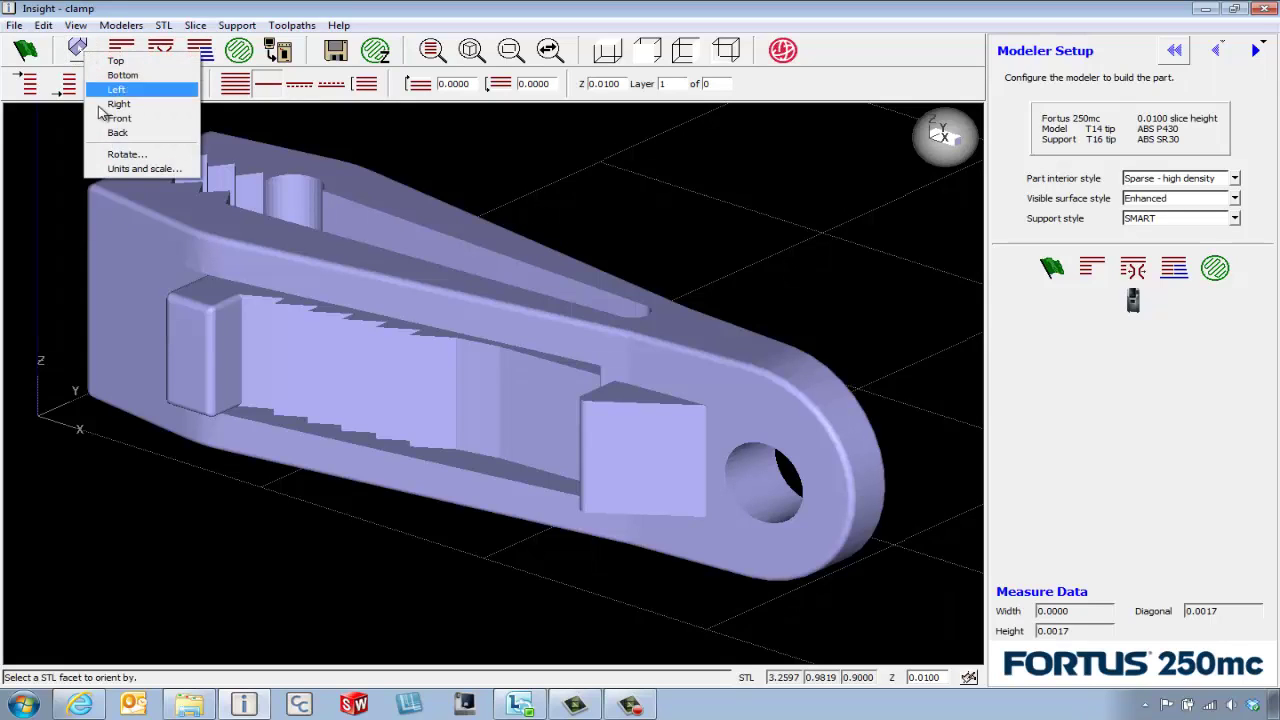
left_click(112, 155)
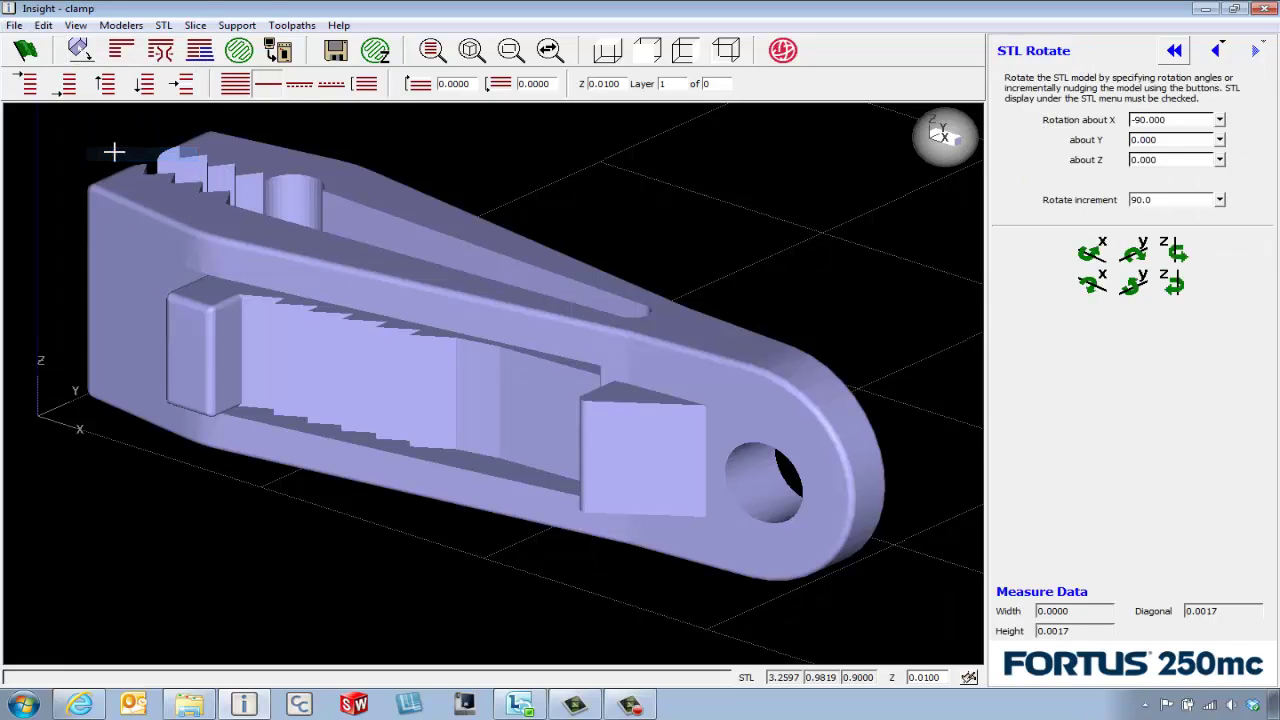
left_click(1180, 252)
left_click(1180, 252)
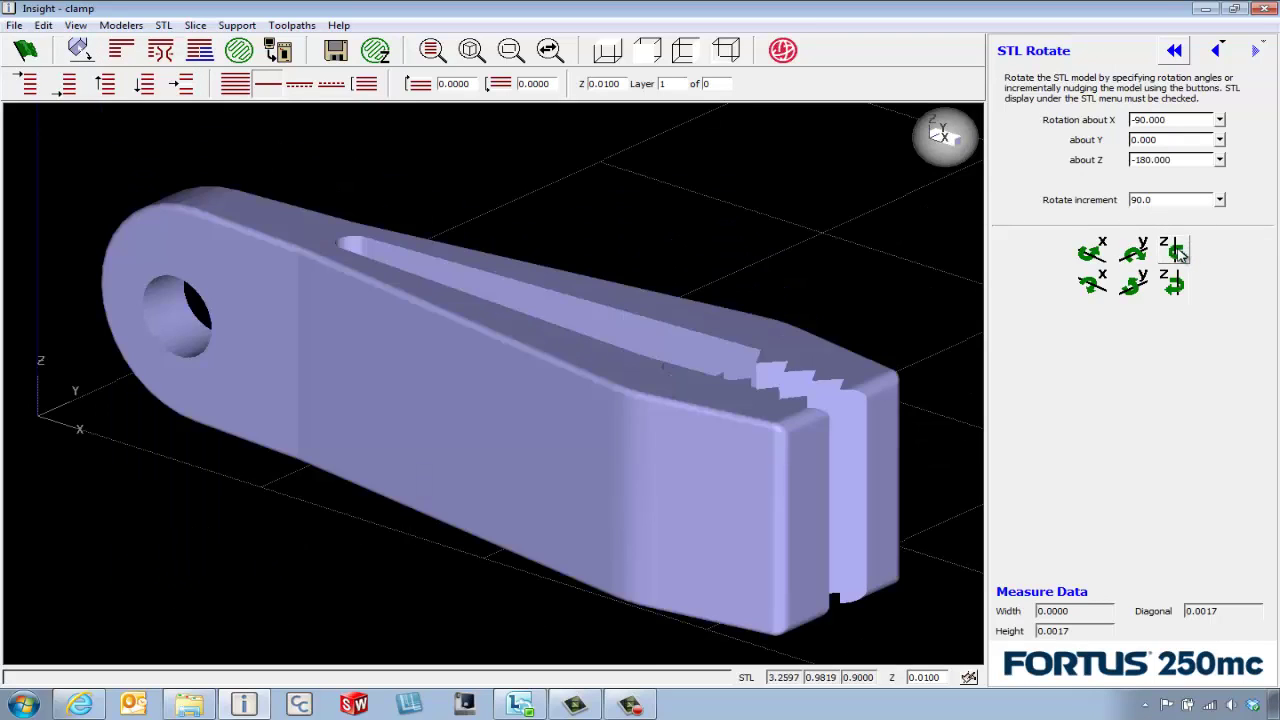
left_click(1180, 252)
left_click(1180, 252)
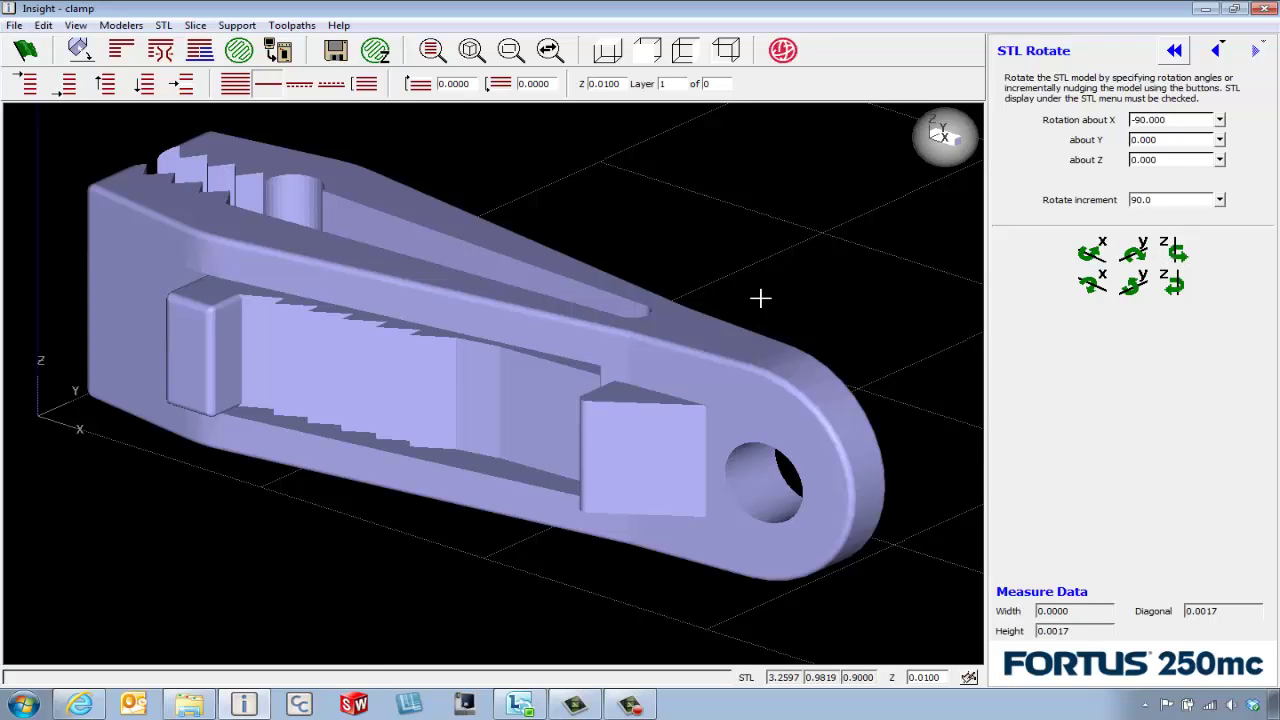
- Change the part interior to Solid - normal and process the clamp into toolpaths, saving clamp.sjb
left_click(1176, 51)
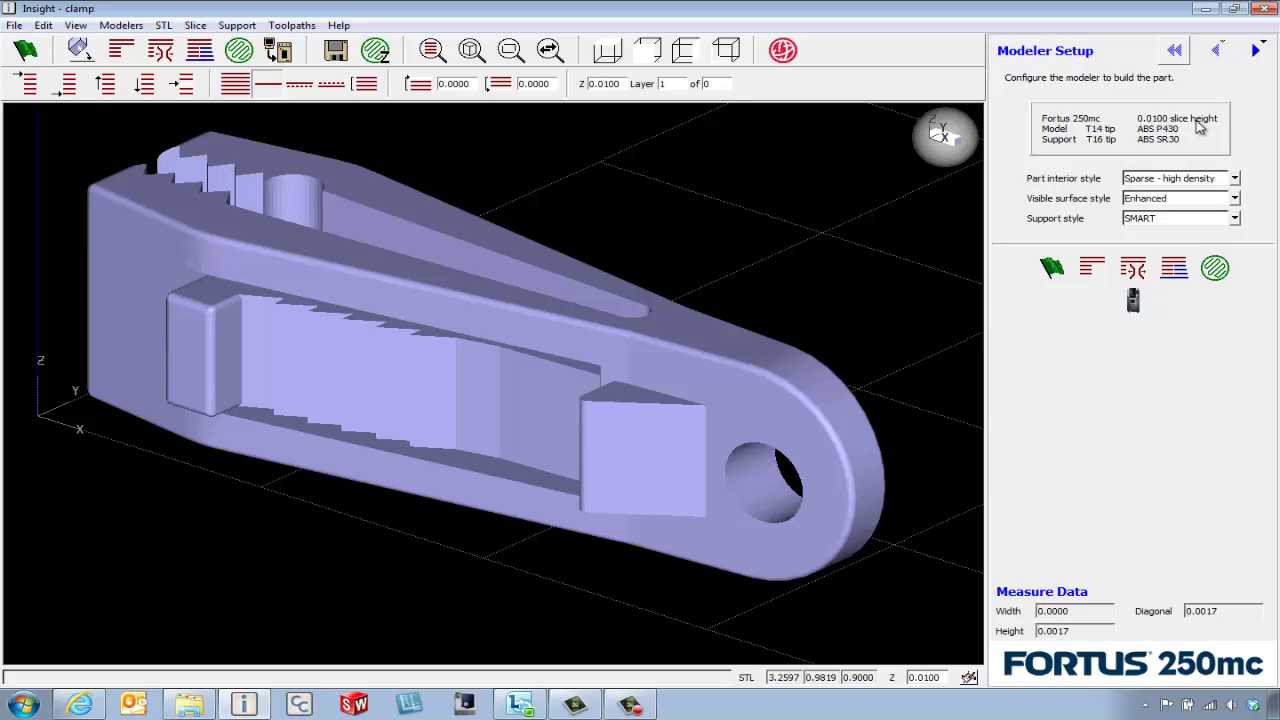
left_click(1235, 178)
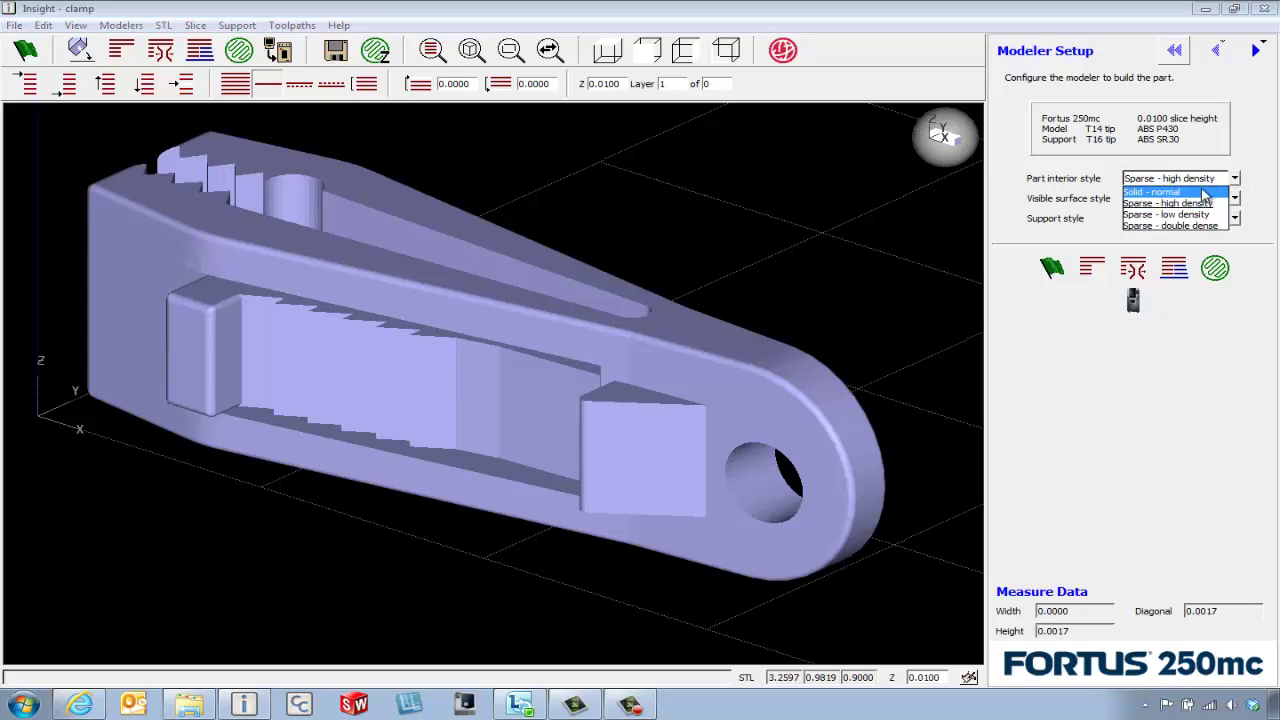
left_click(1190, 192)
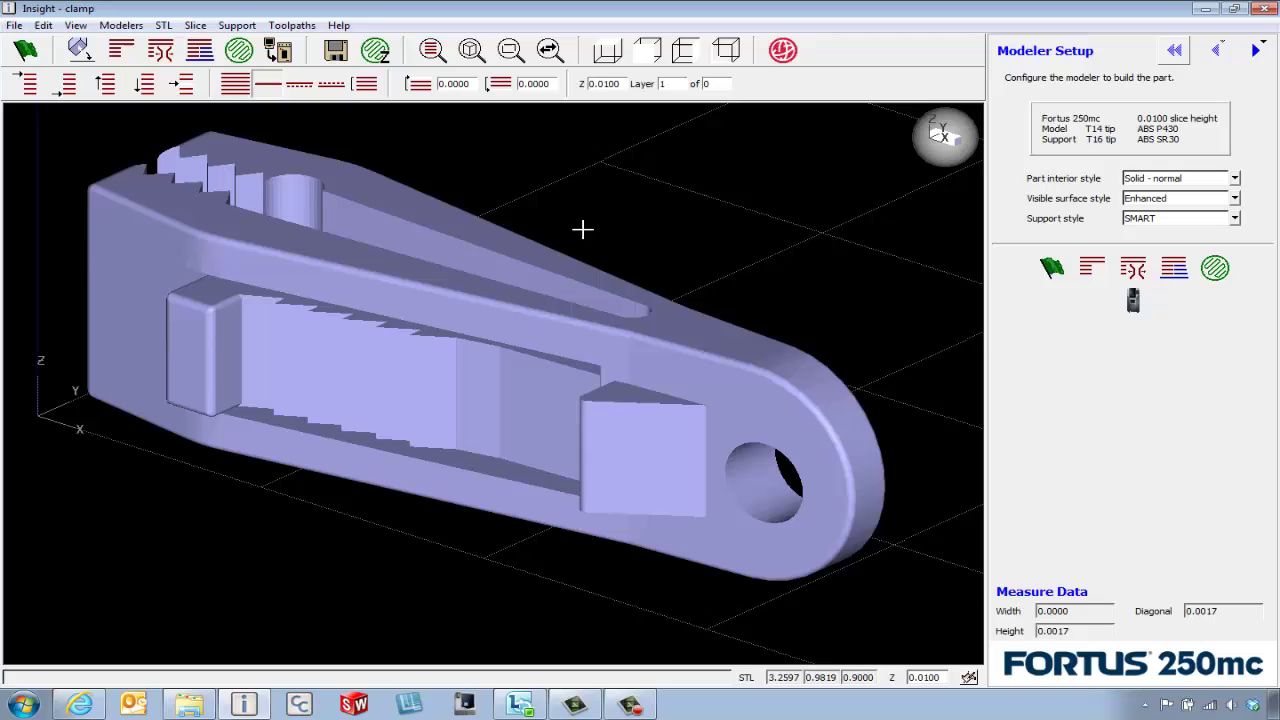
left_click(1048, 270)
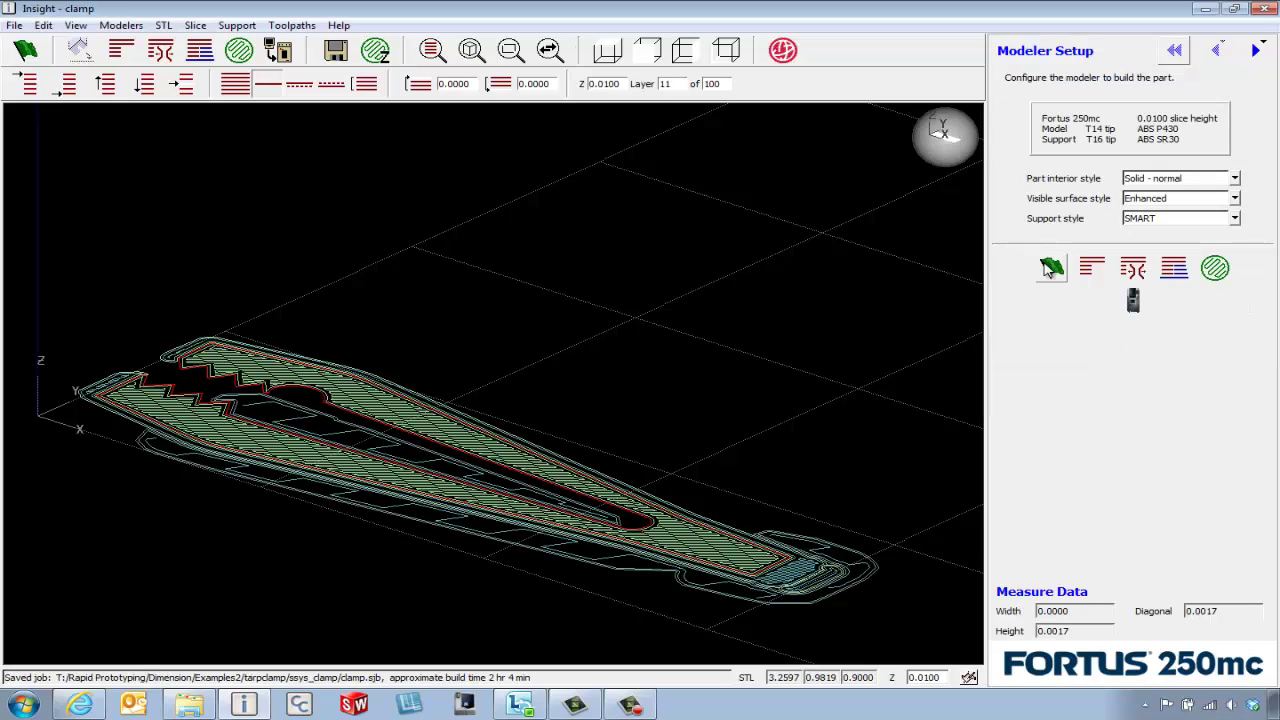
- View the sliced clamp from the top with toolpaths shown as shaded roads
left_click(611, 55)
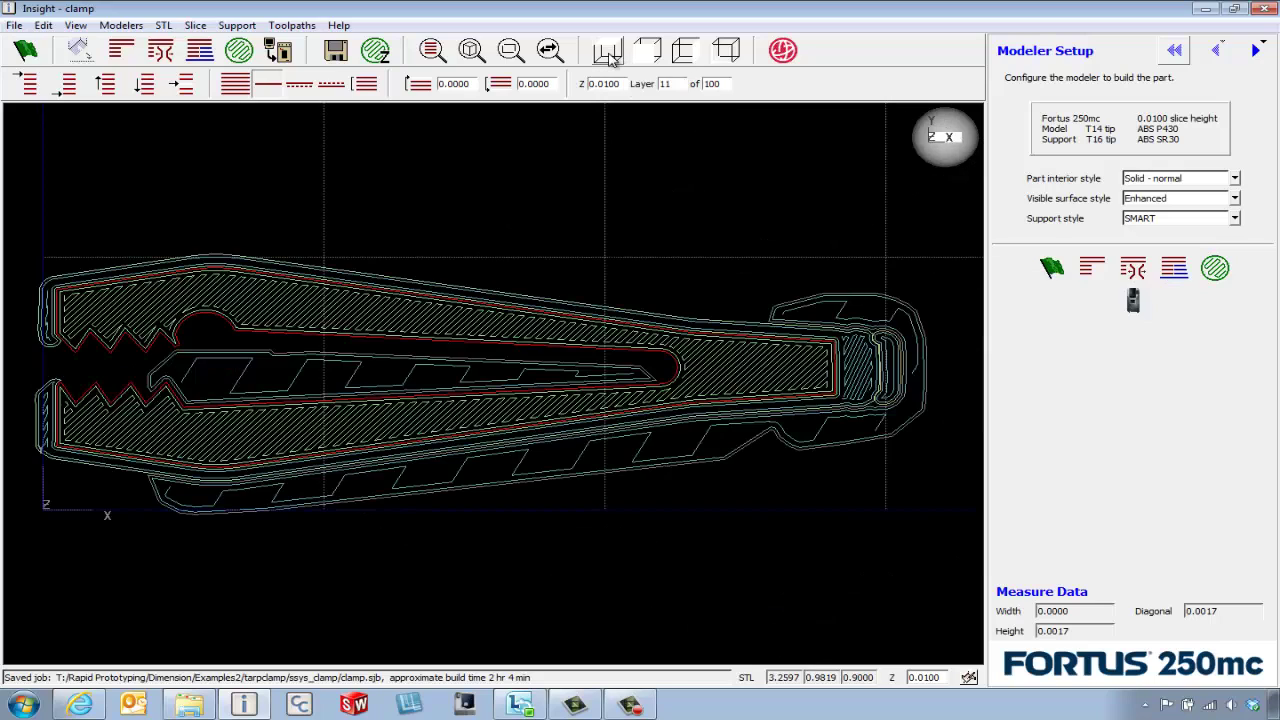
right_click(545, 161)
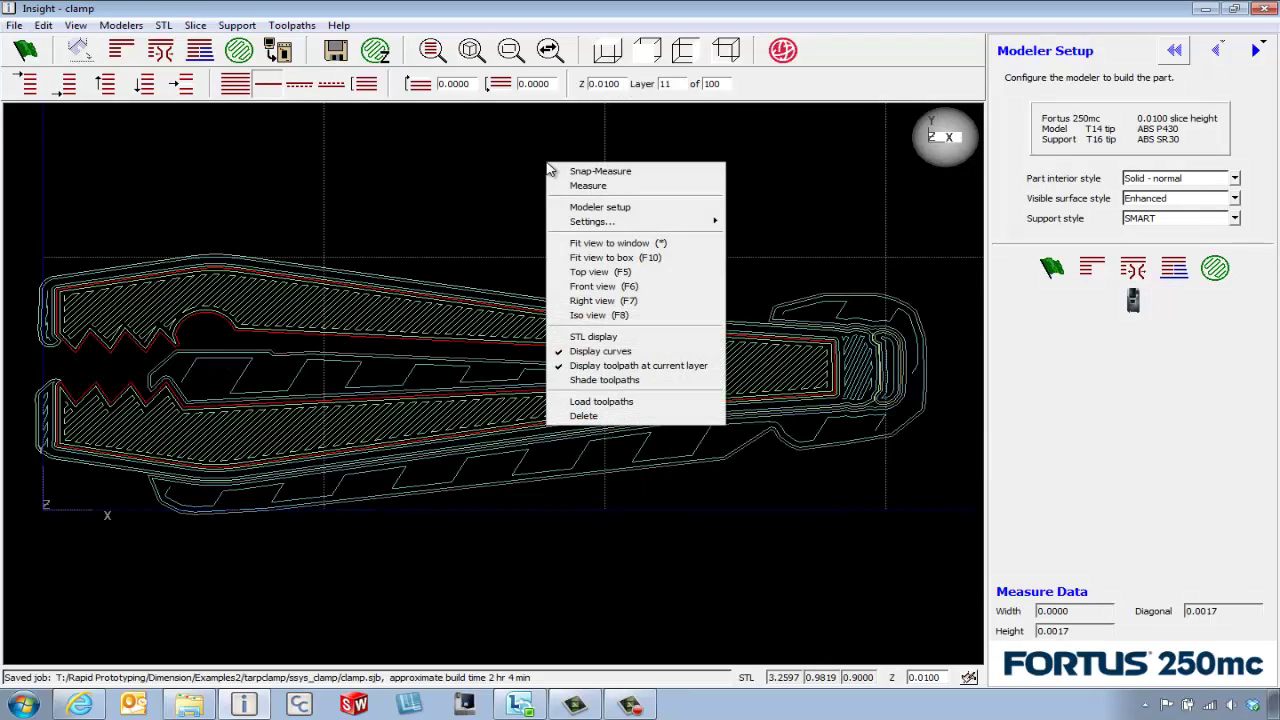
left_click(604, 382)
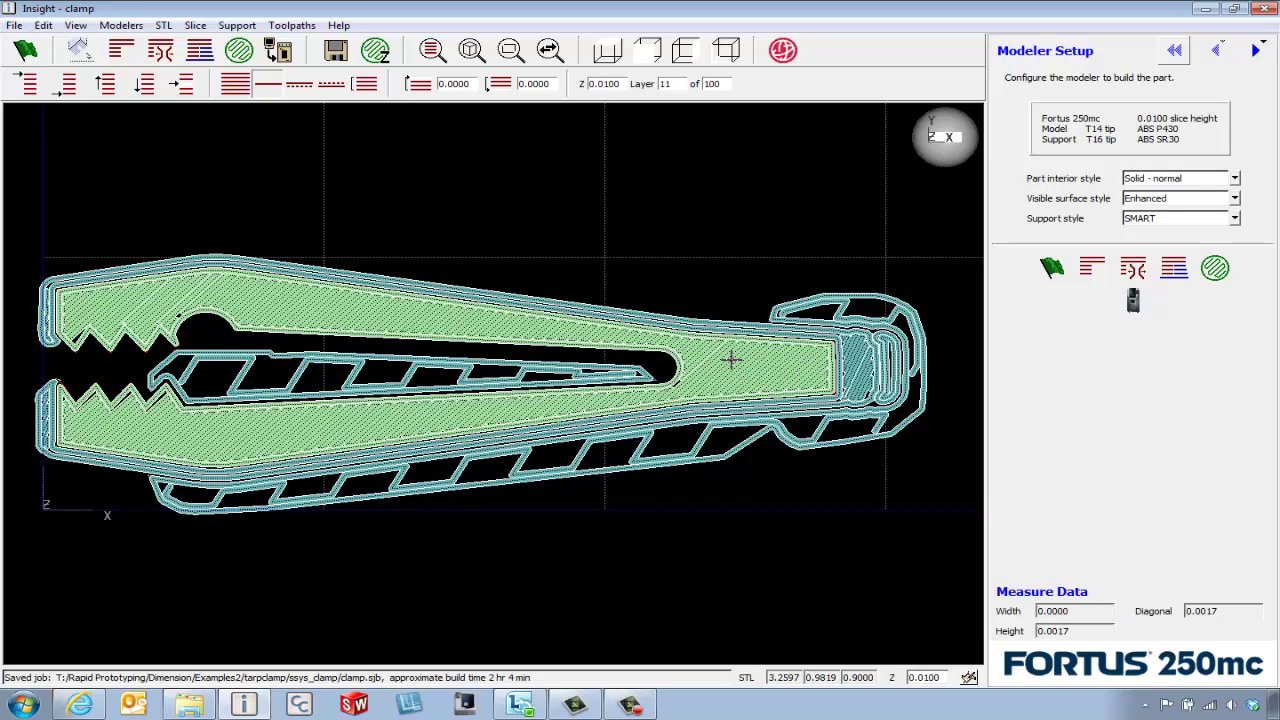
- Step up through the sliced layers to around layer 30 of 100
key("Up")
key("Up")
key("Up")
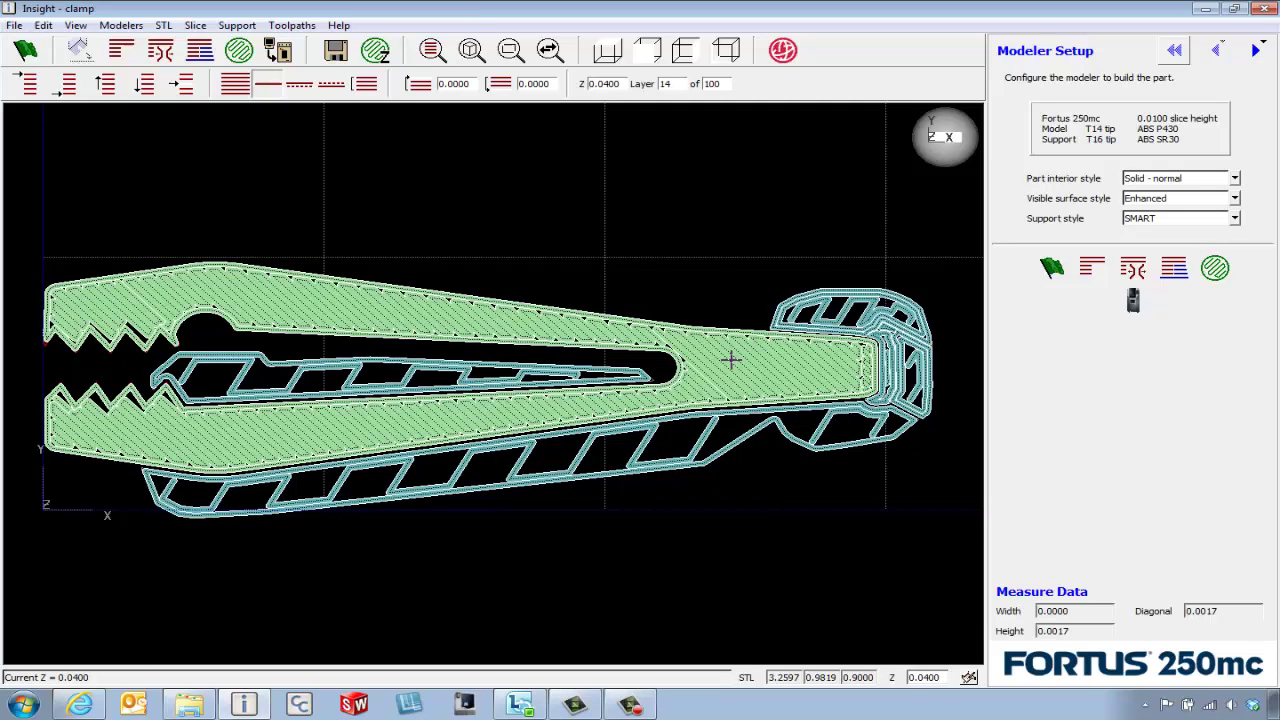
key("Up")
key("Up")
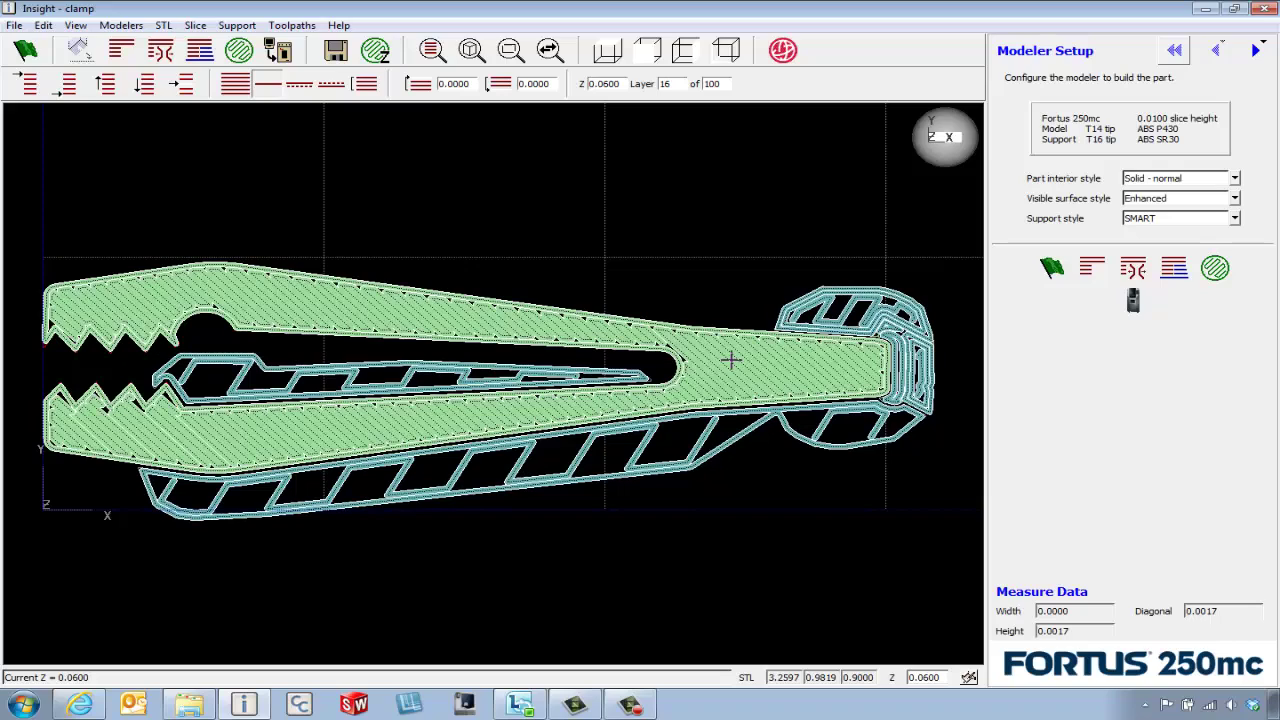
key("Up")
key("Up")
key("Up")
key("Up")
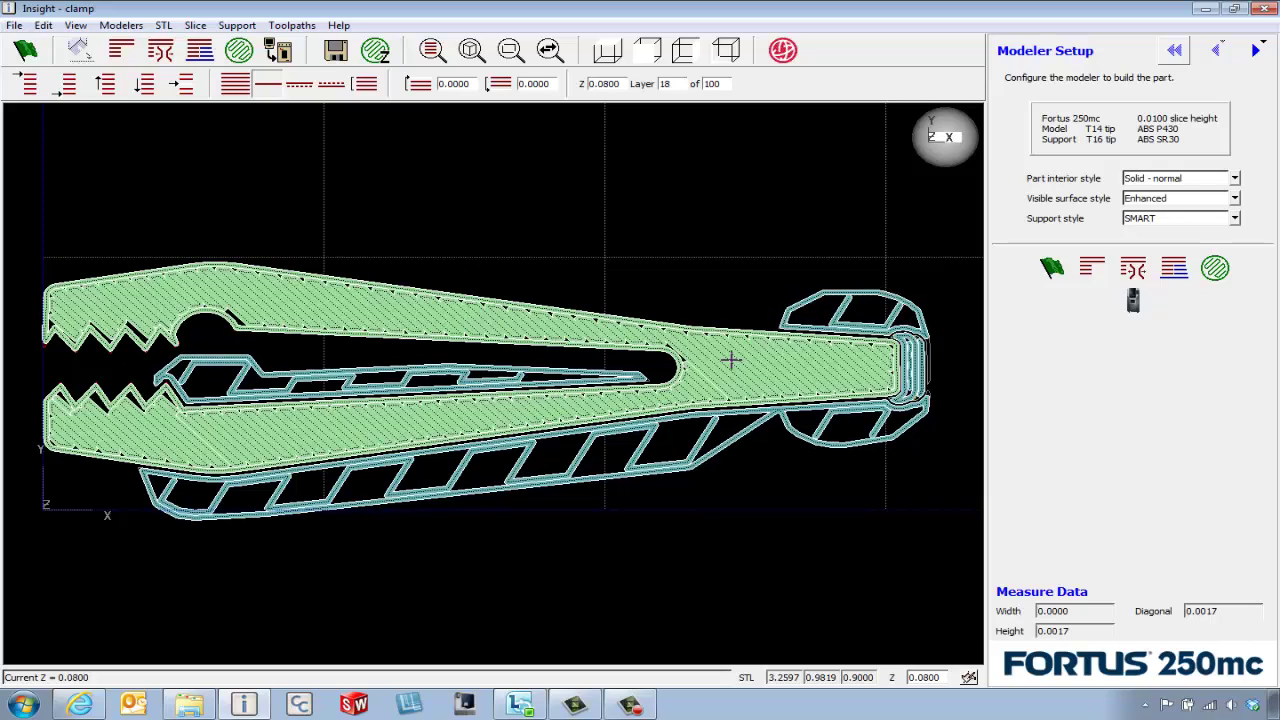
key("Up")
key("Up")
key("Up")
key("Up")
key("Up")
key("Up")
key("Up")
key("Up")
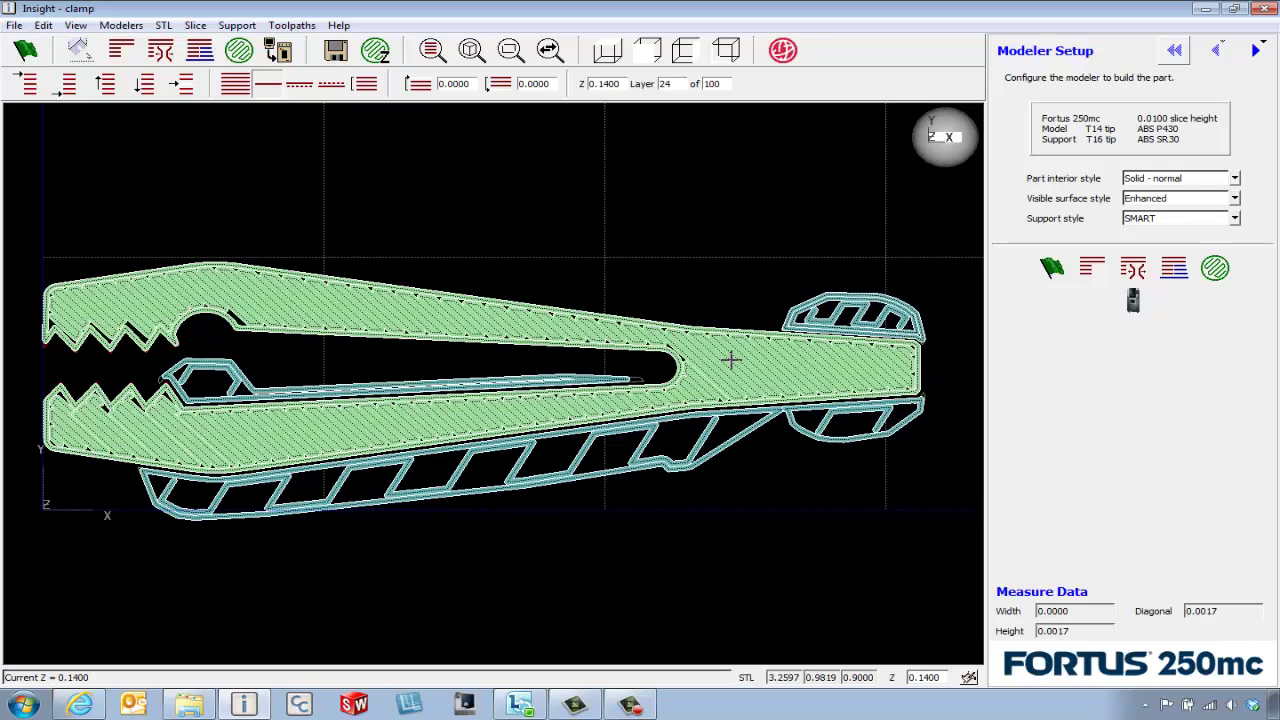
key("Up")
key("Up")
key("Up")
key("Up")
key("Up")
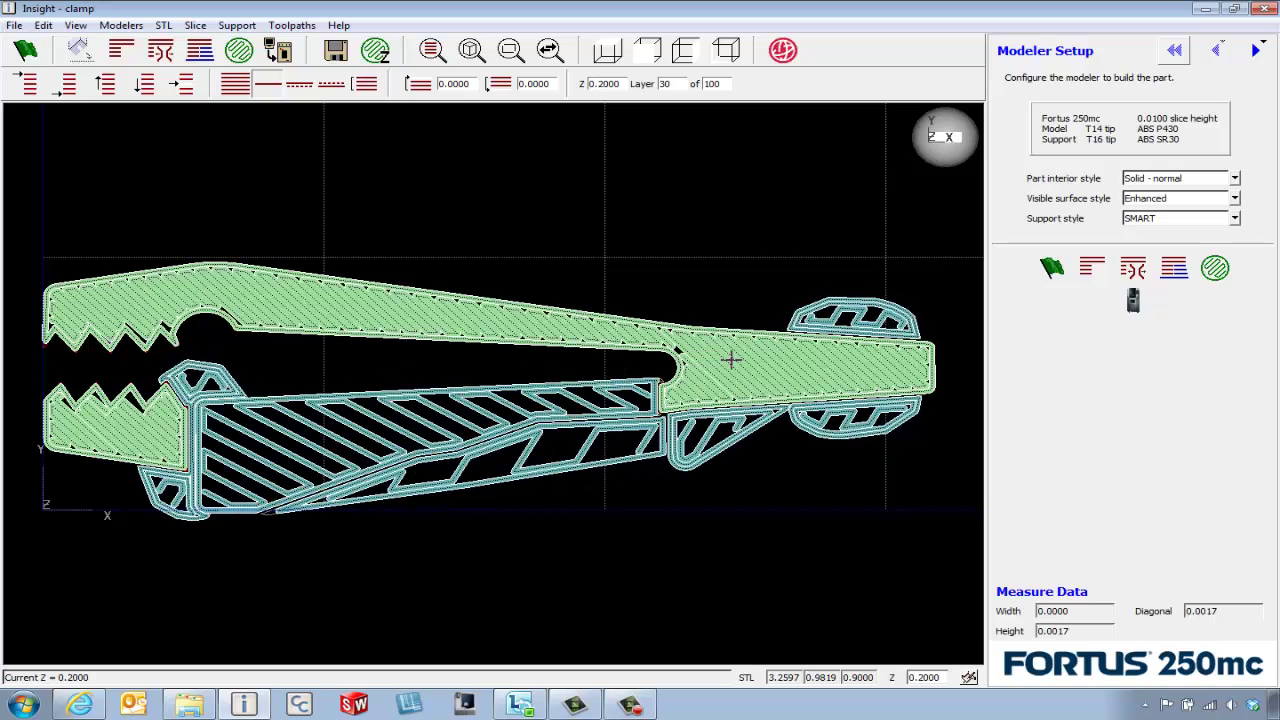
key("Up")
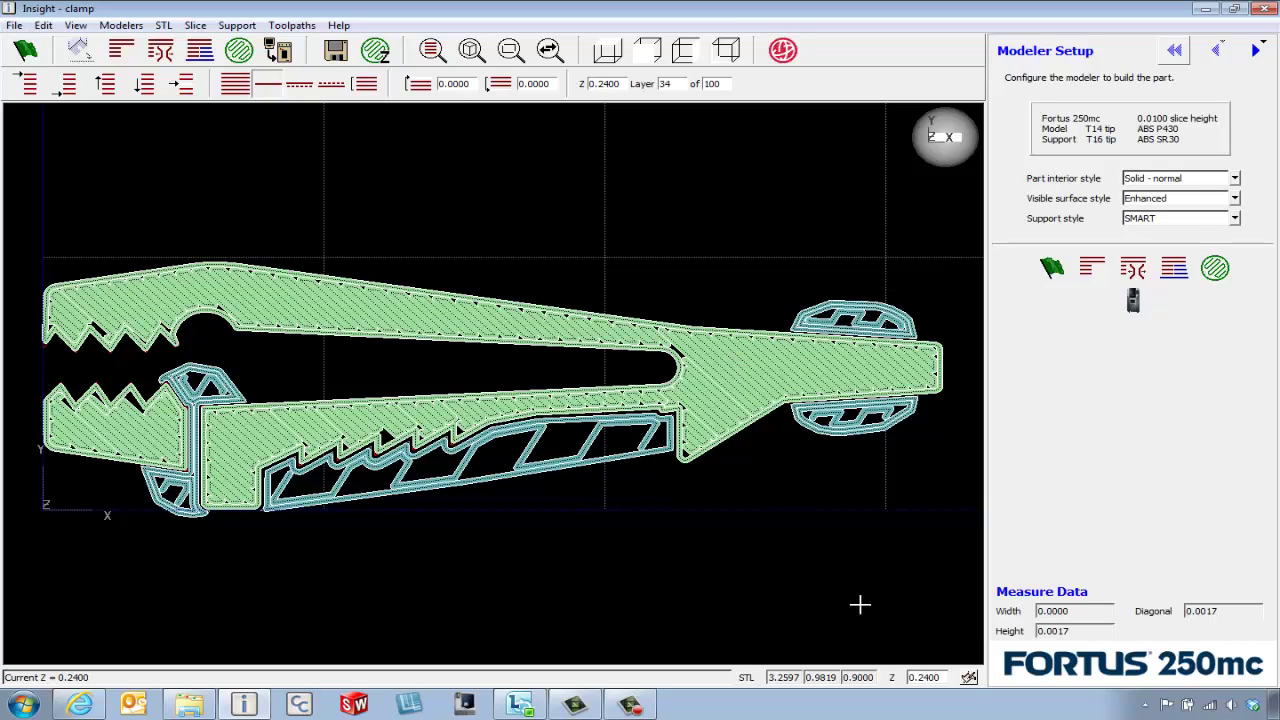
left_click(968, 678)
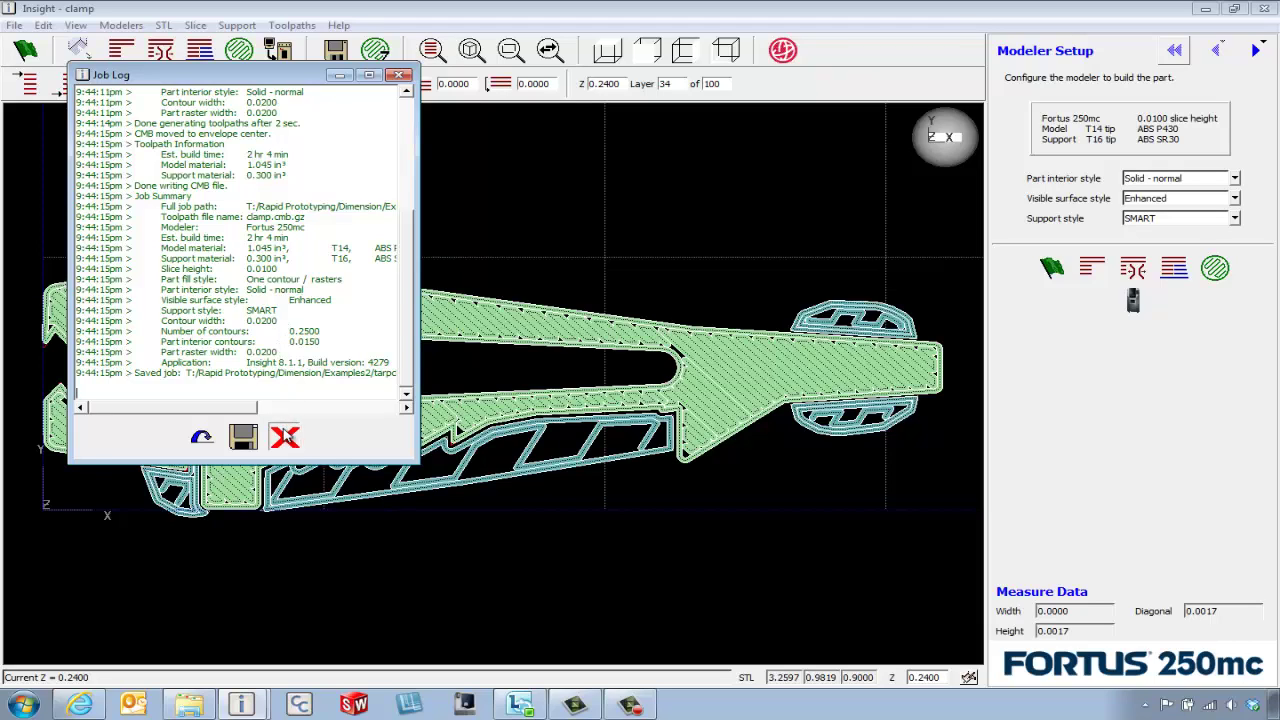
left_click(285, 437)
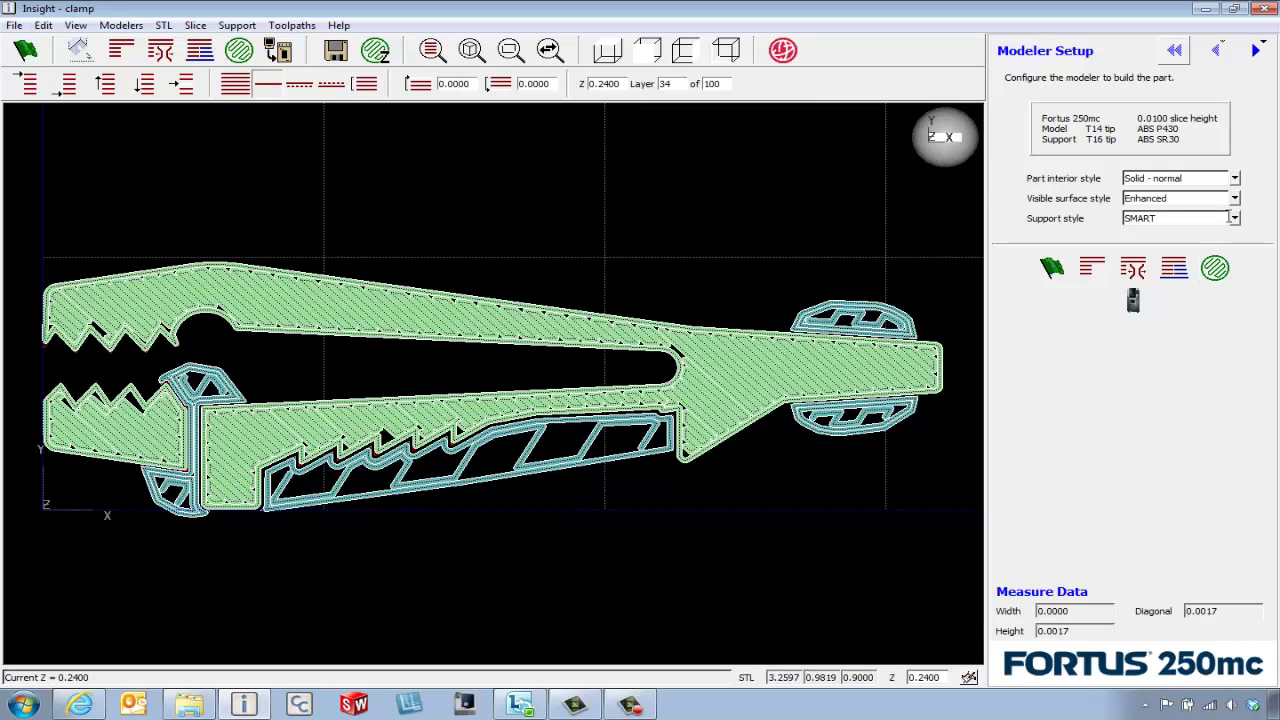
- Switch the interior to Sparse - low density and regenerate toolpaths, overwriting clamp.sjb
left_click(1236, 179)
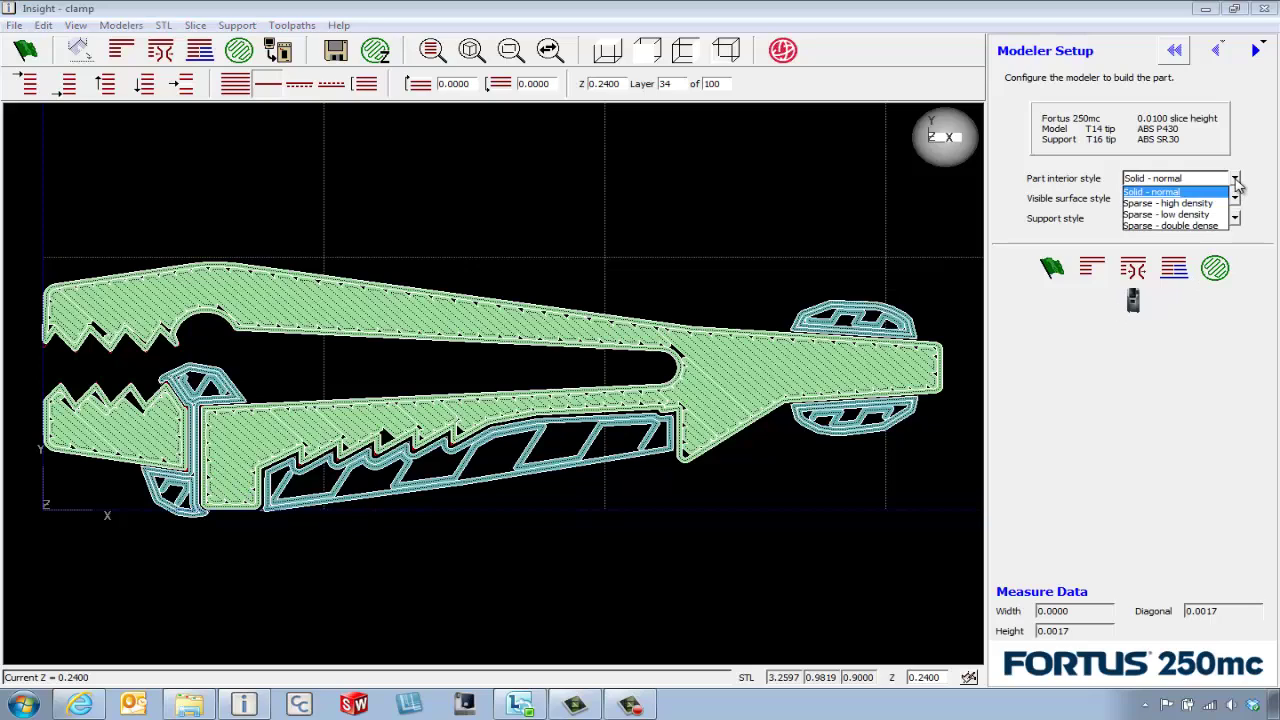
left_click(1197, 218)
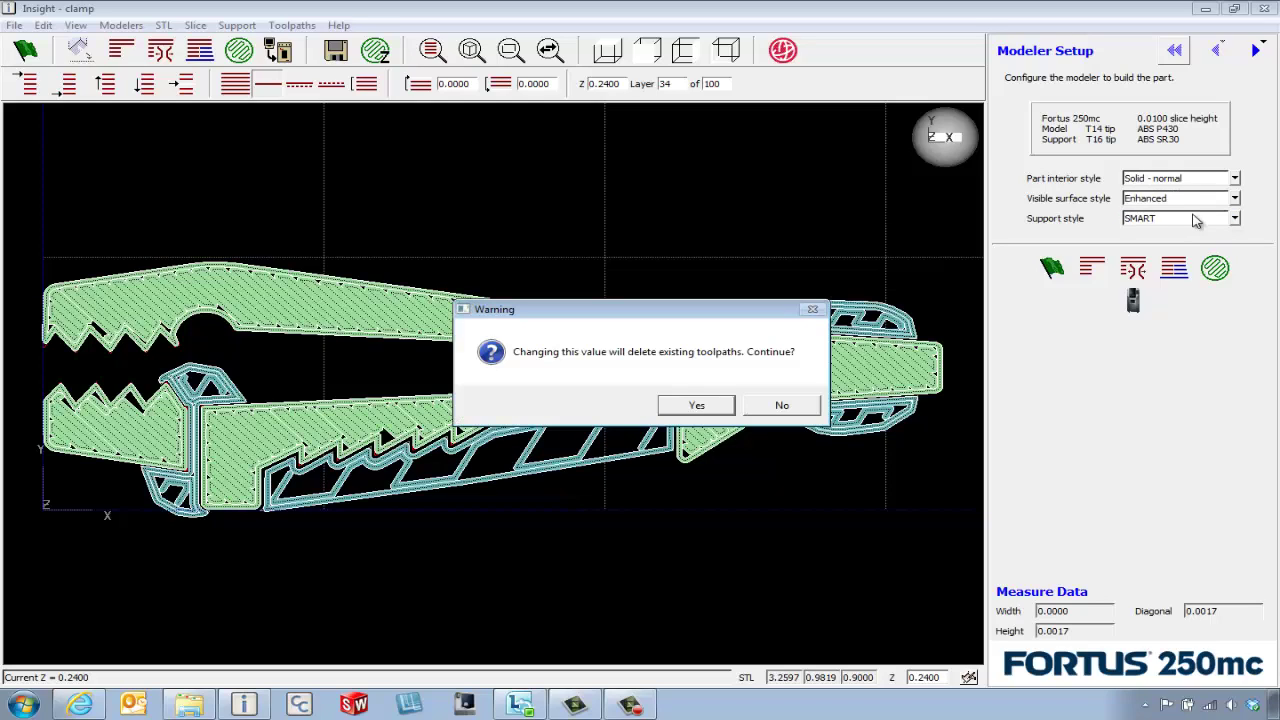
left_click(697, 402)
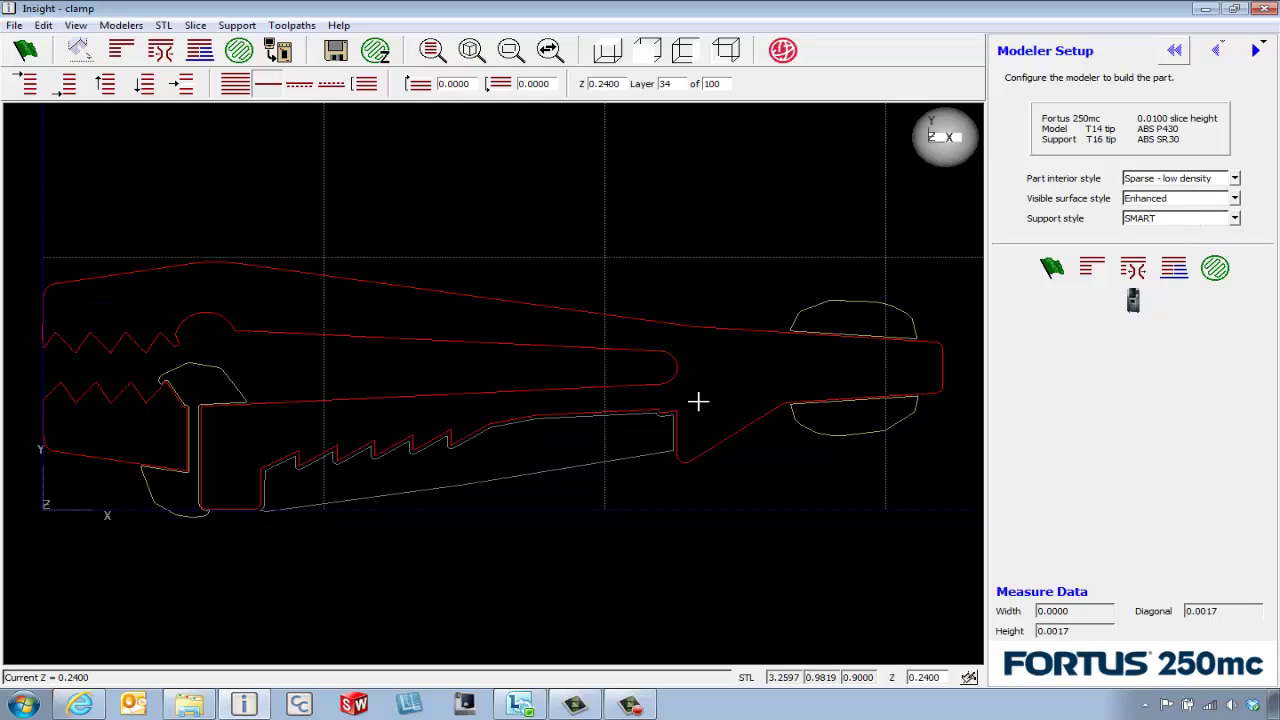
left_click(1051, 267)
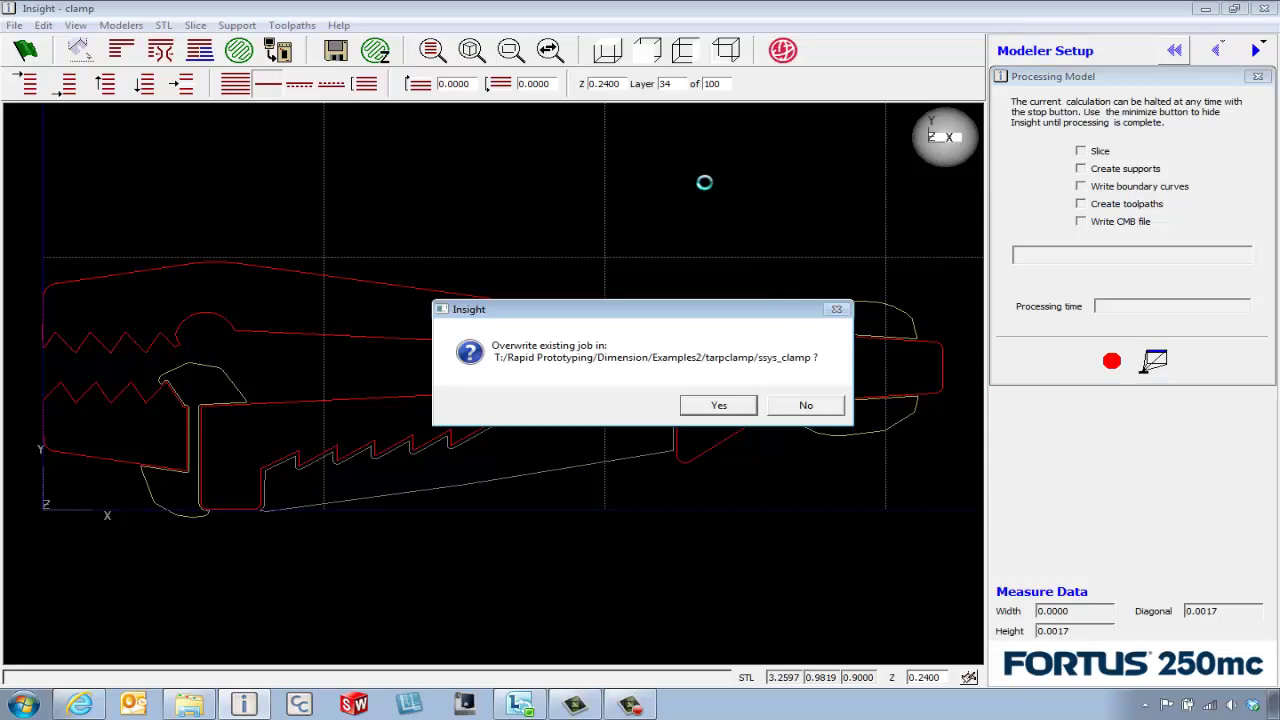
key("Return")
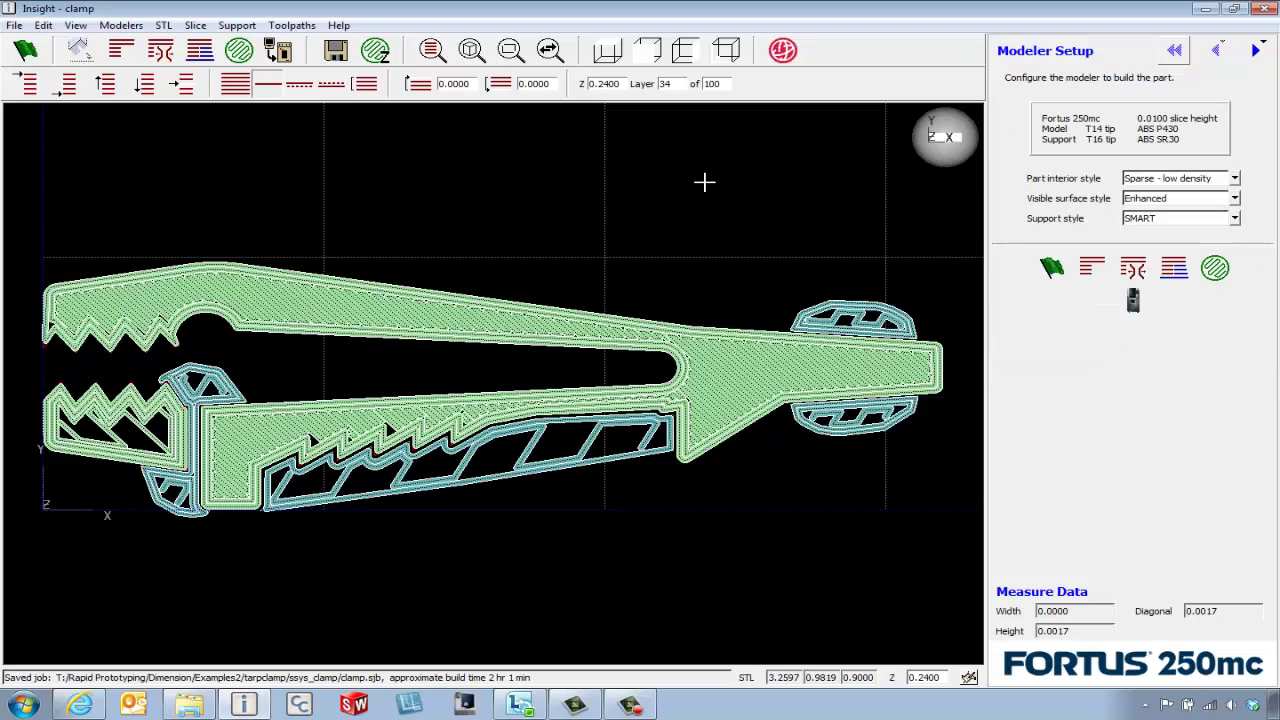
- Step the displayed slice down from layer 30 to layer 20
key("Down")
key("Down")
key("Down")
key("Down")
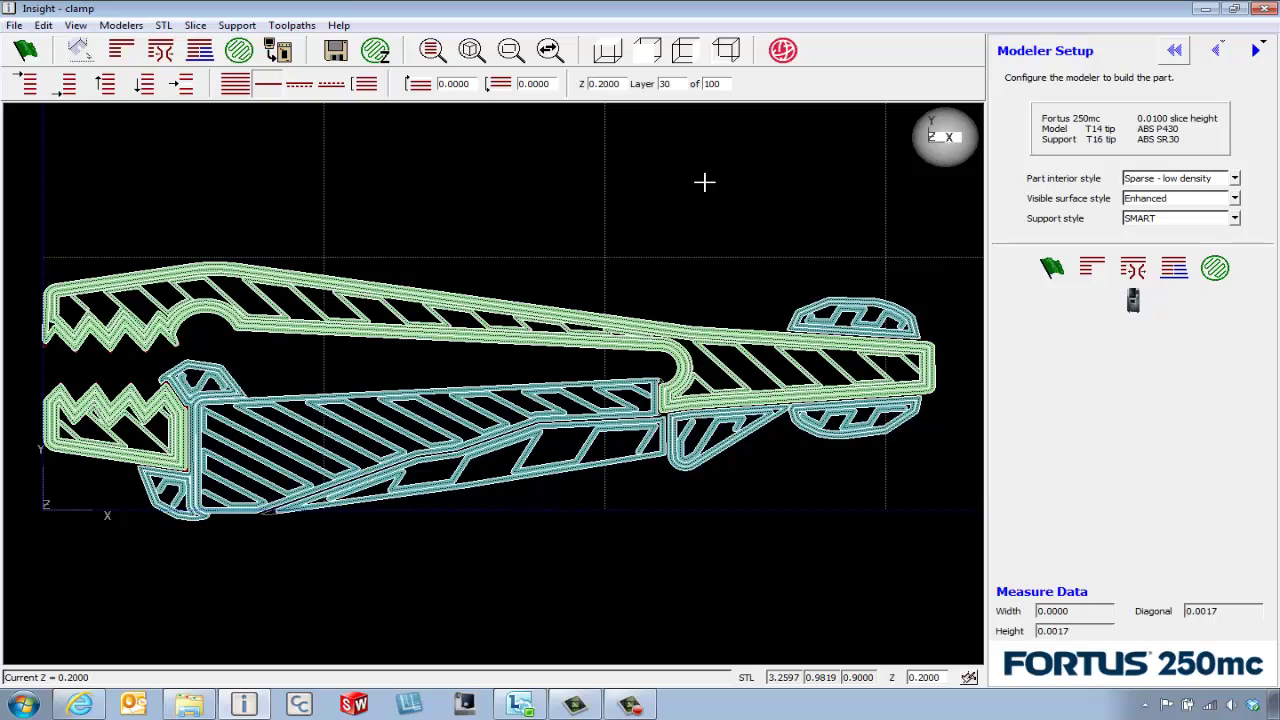
key("Down")
key("Down")
key("Down")
key("Down")
key("Down")
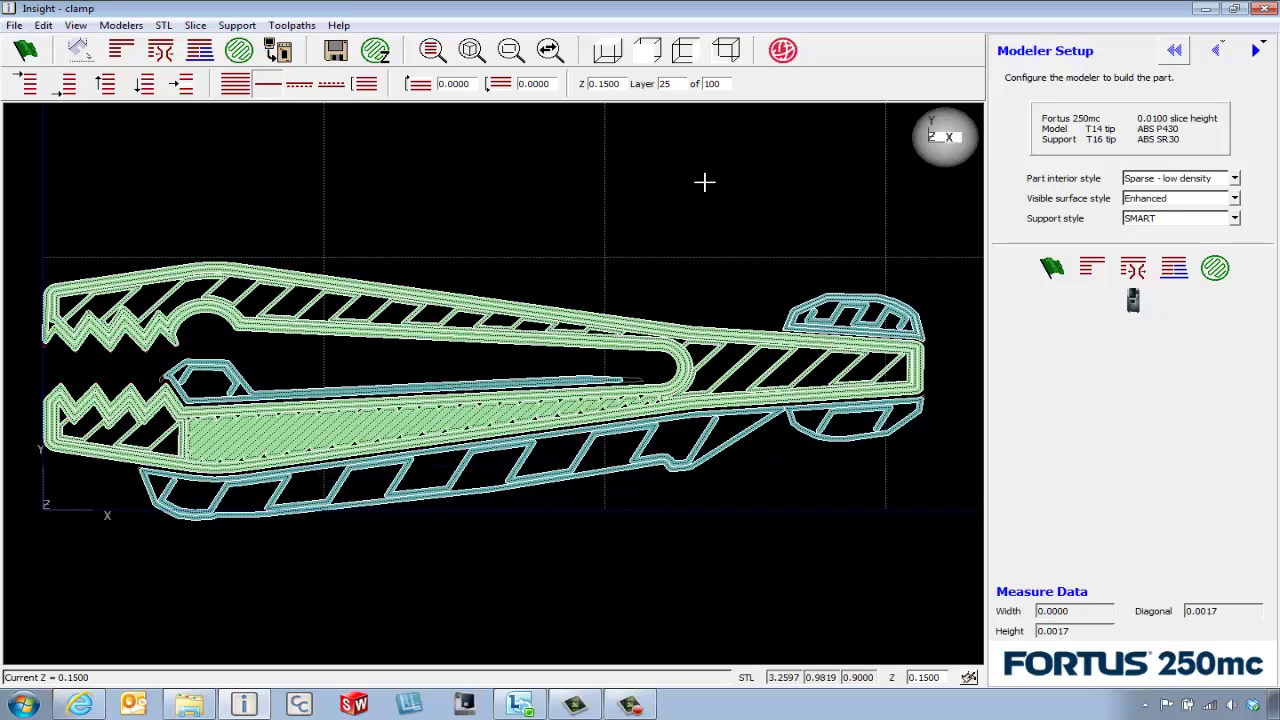
key("Down")
key("Down")
key("Down")
key("Down")
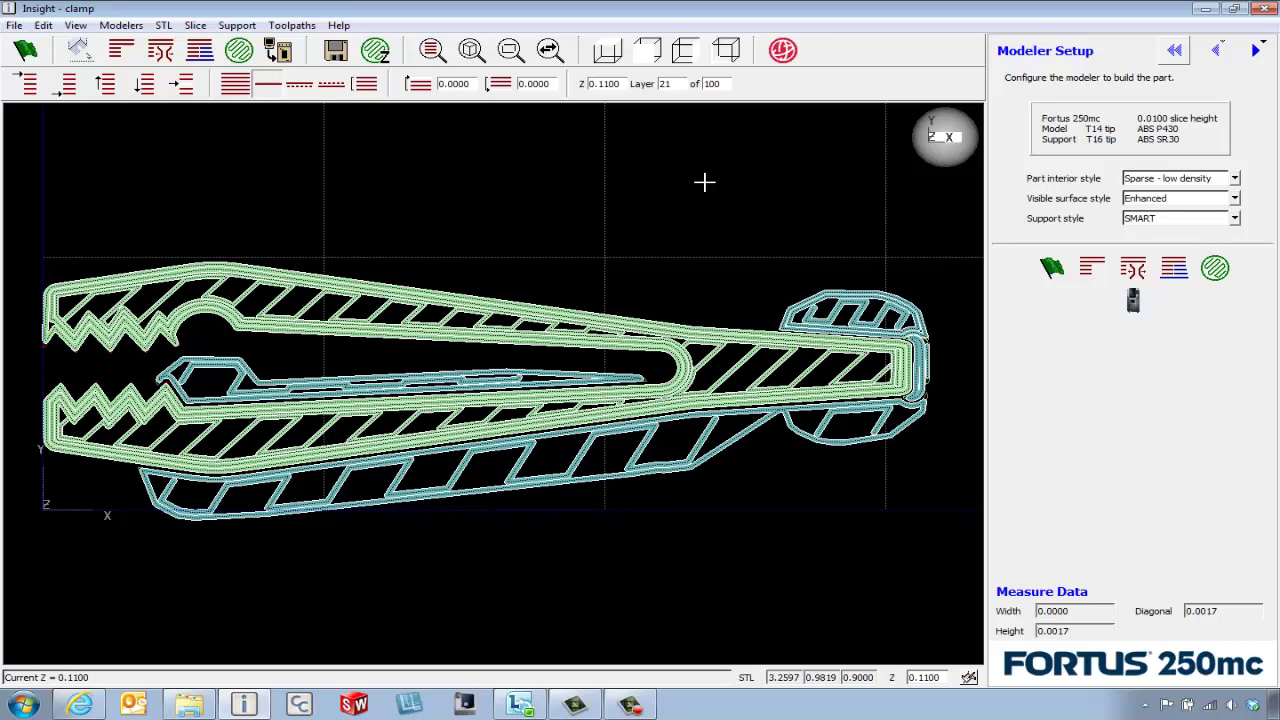
key("Down")
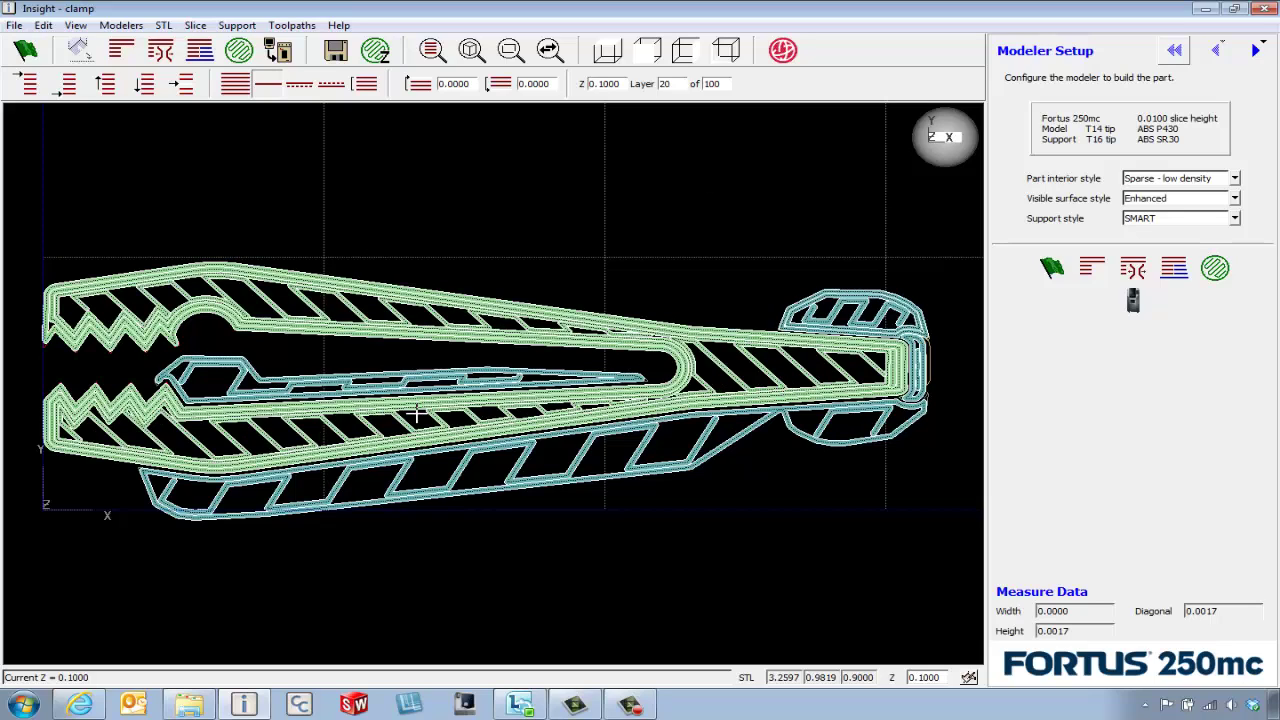
- Check the 2 hr 1 min estimate in the Job Log, then build on the Houston 250 modeler
left_click(969, 678)
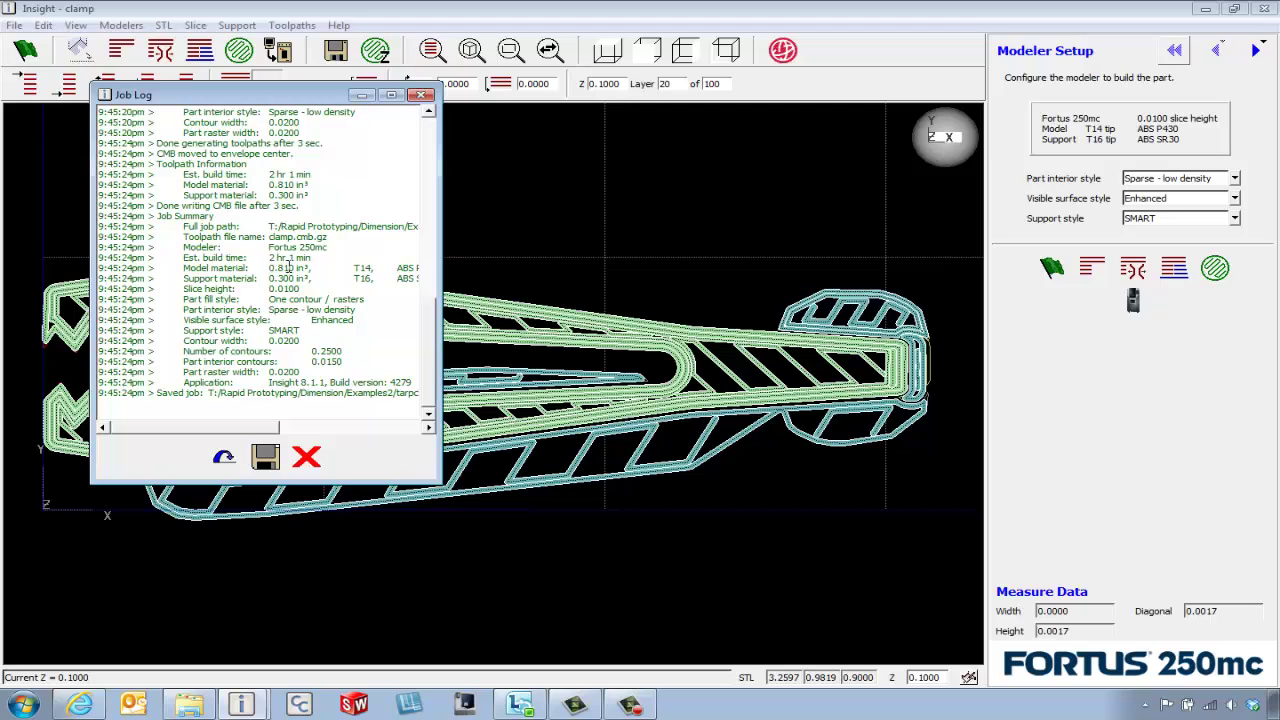
left_click(307, 456)
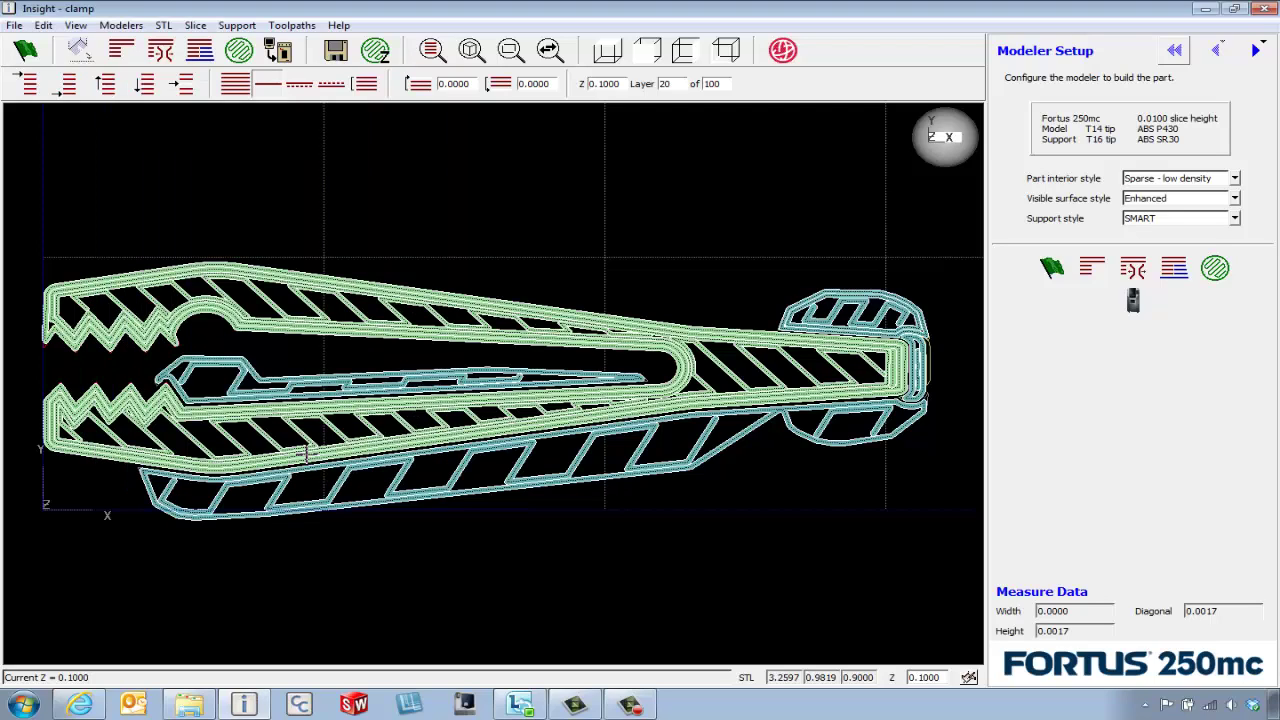
left_click(278, 52)
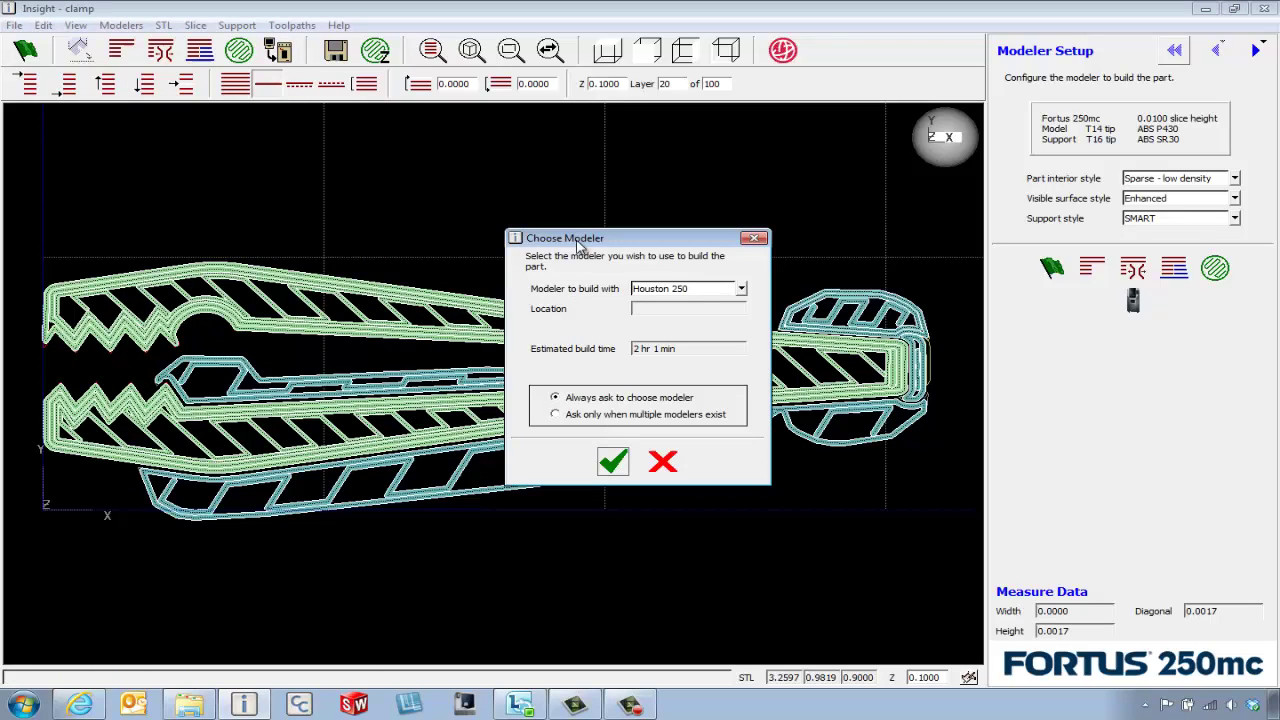
left_click(614, 465)
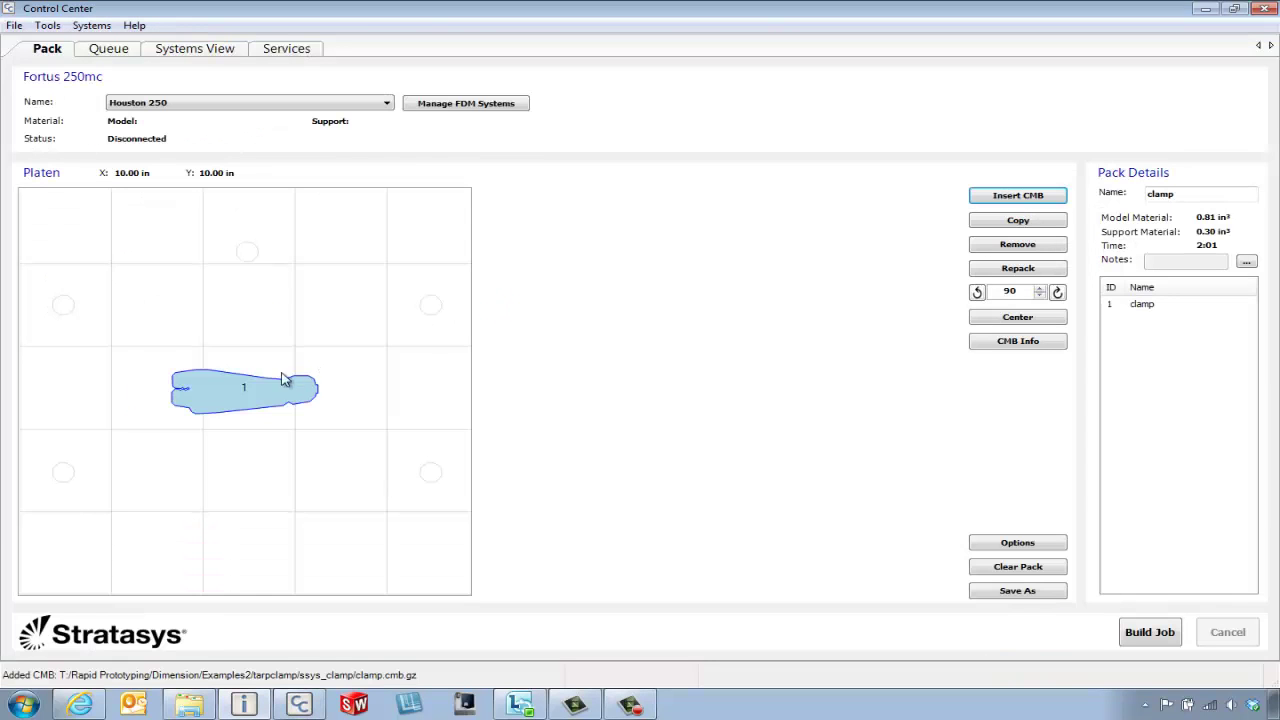
- Move the clamp to the platen's top-right and add 3 copies
left_click_drag(283, 380, 406, 229)
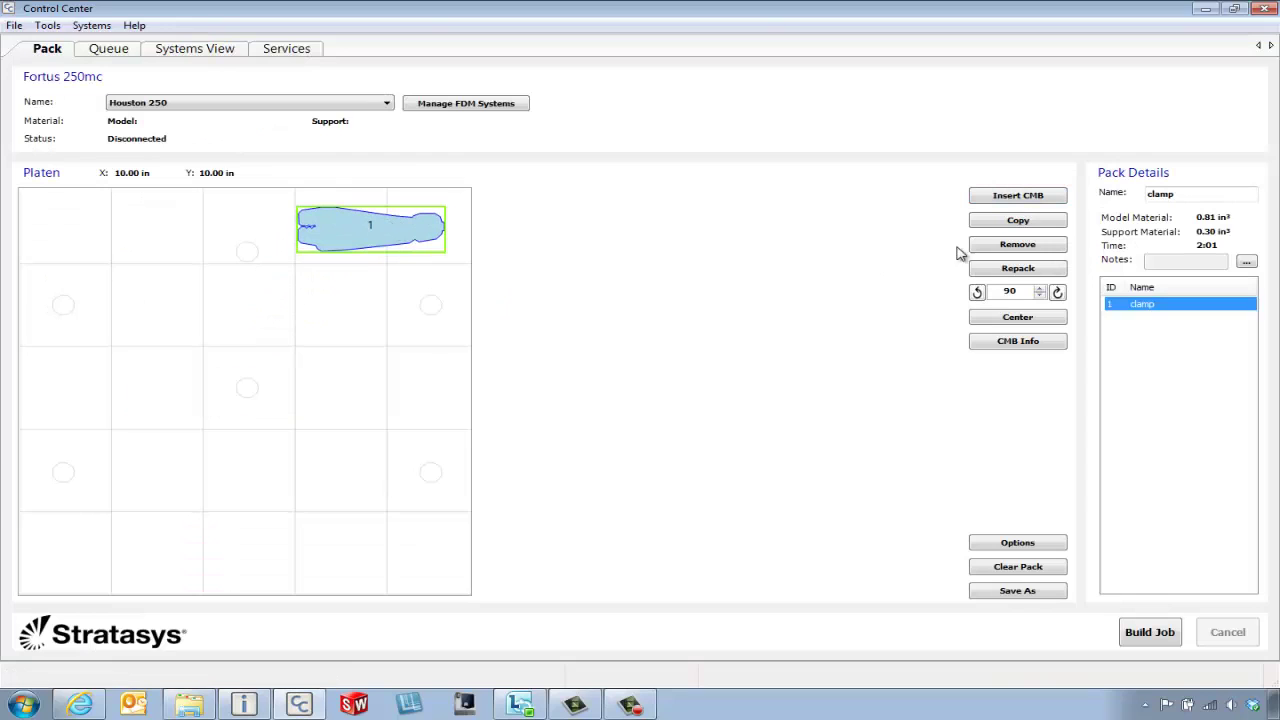
left_click(990, 224)
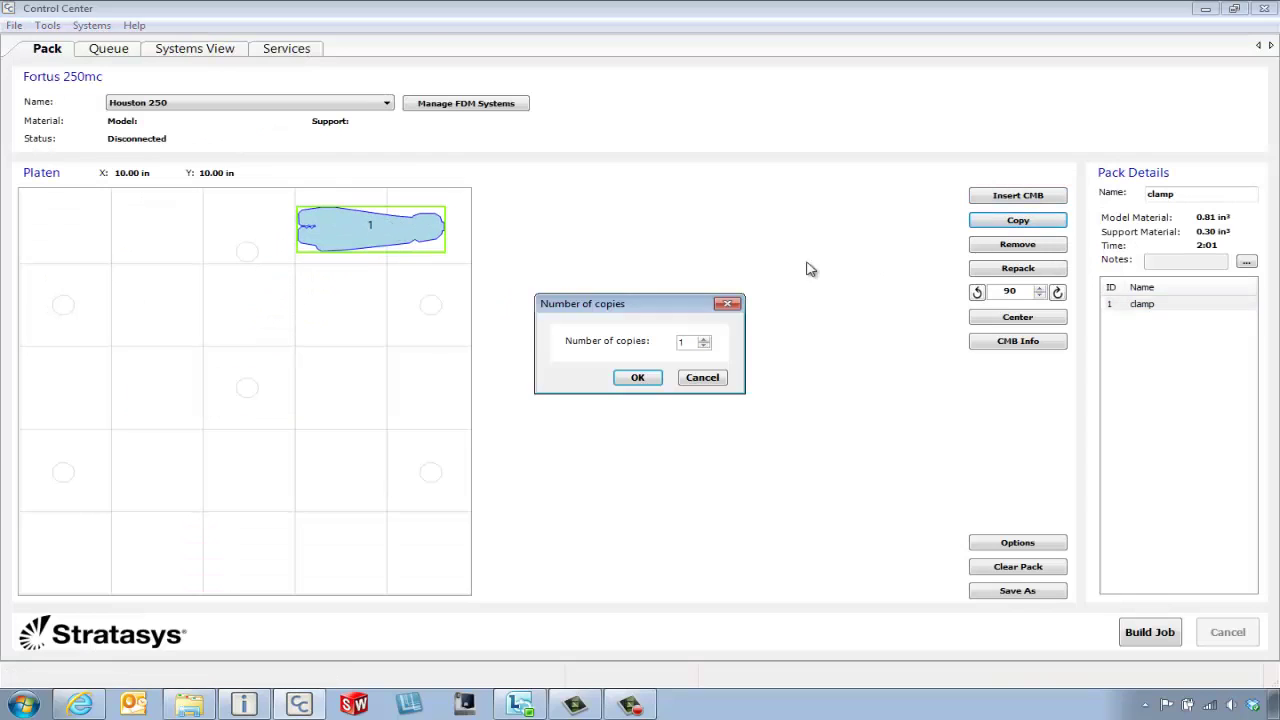
left_click(704, 340)
left_click(704, 340)
left_click(638, 377)
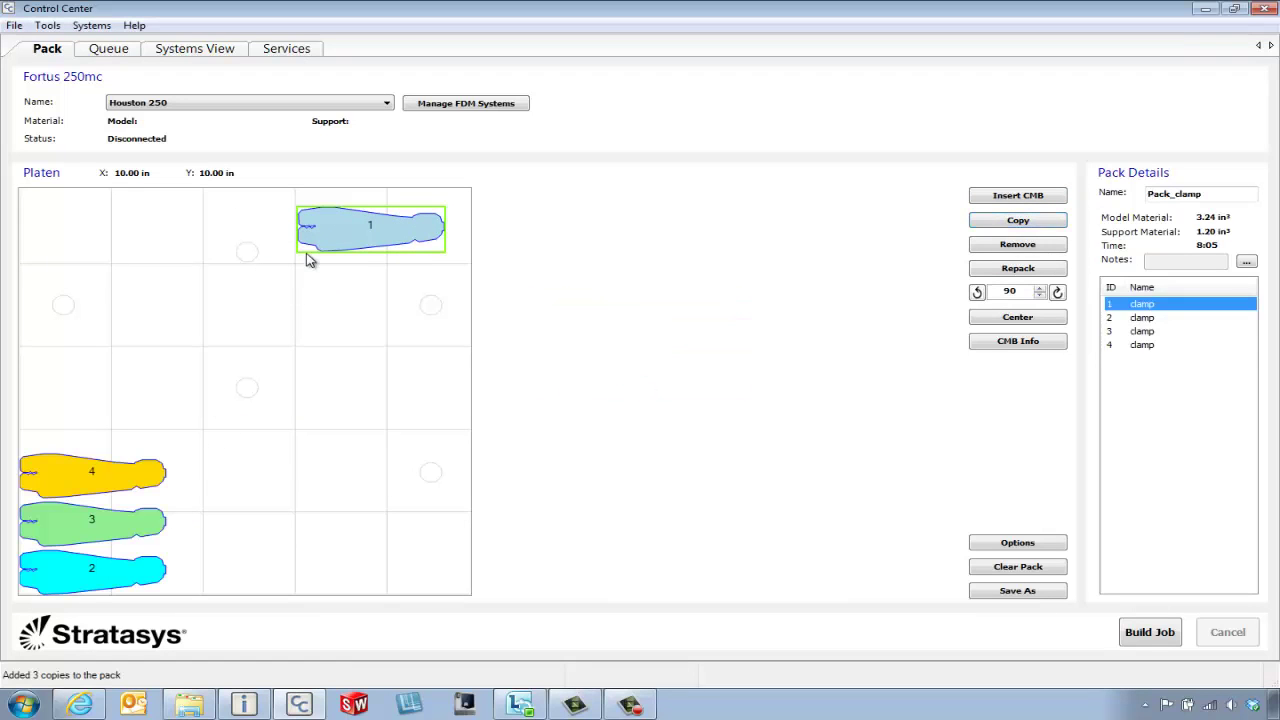
- Stack clamps 4, 3 and 2 in turn below clamp 1
left_click_drag(109, 460, 375, 272)
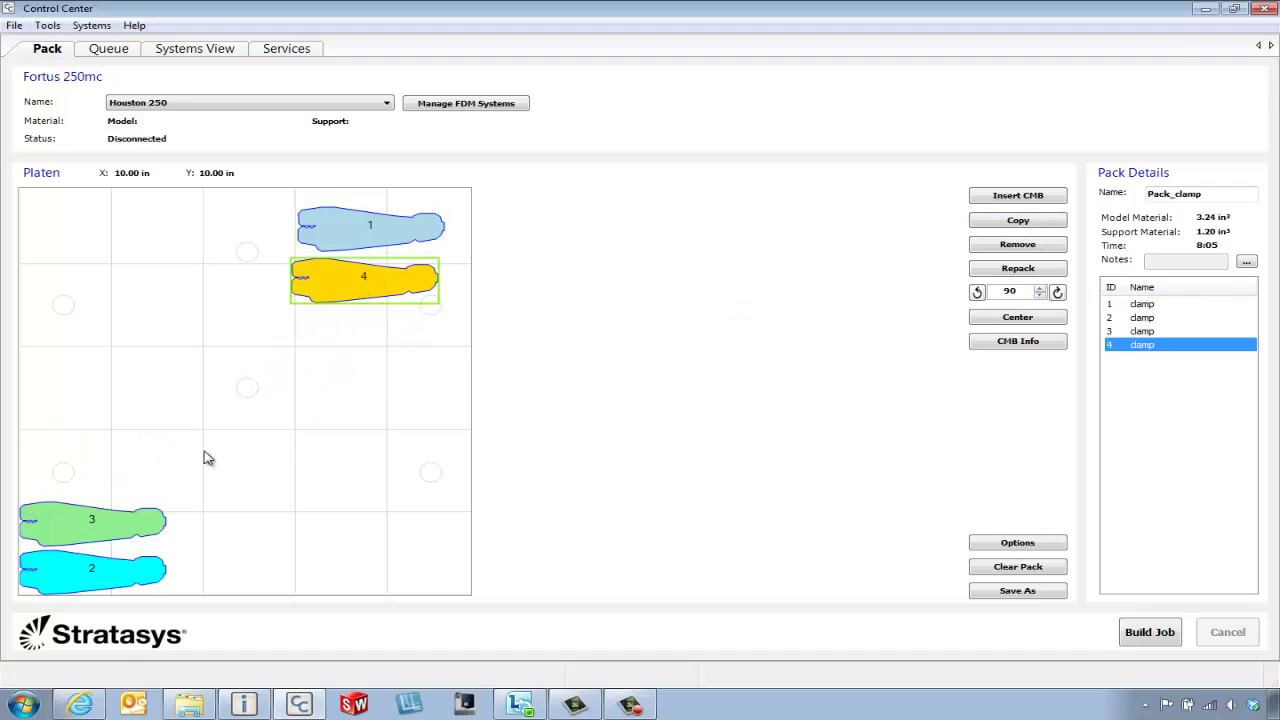
left_click_drag(150, 519, 410, 350)
left_click_drag(148, 578, 430, 410)
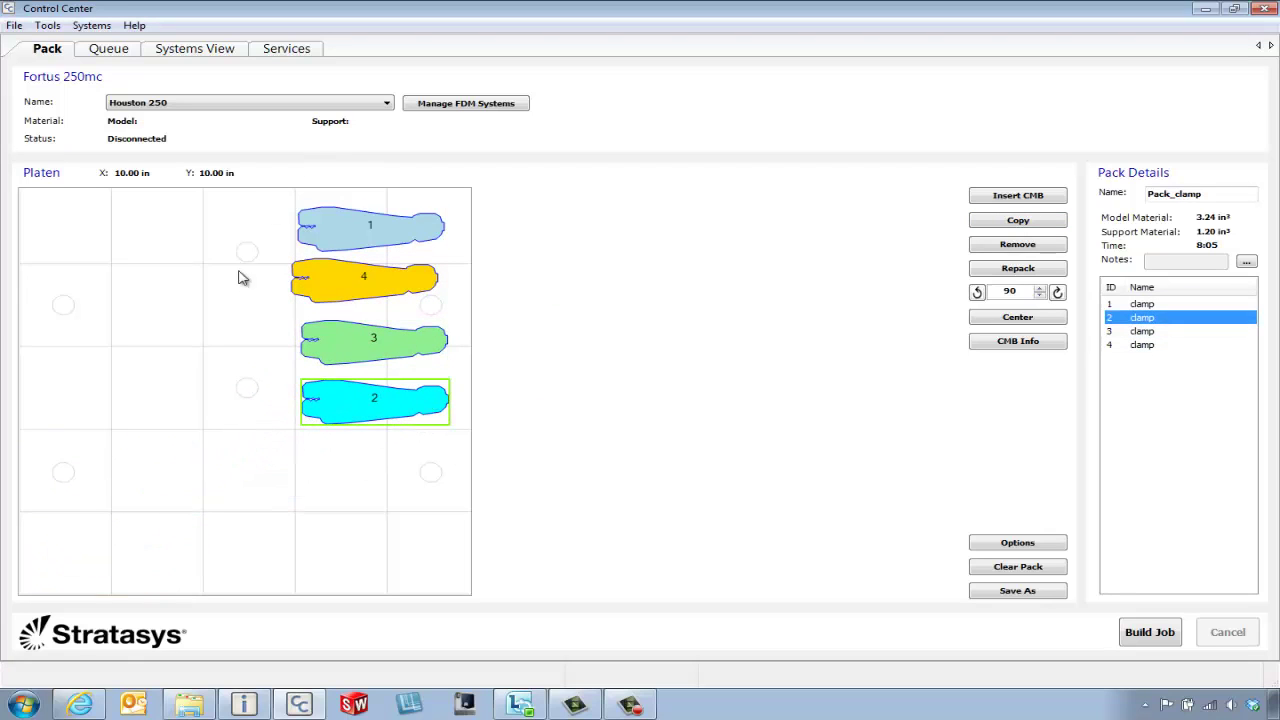